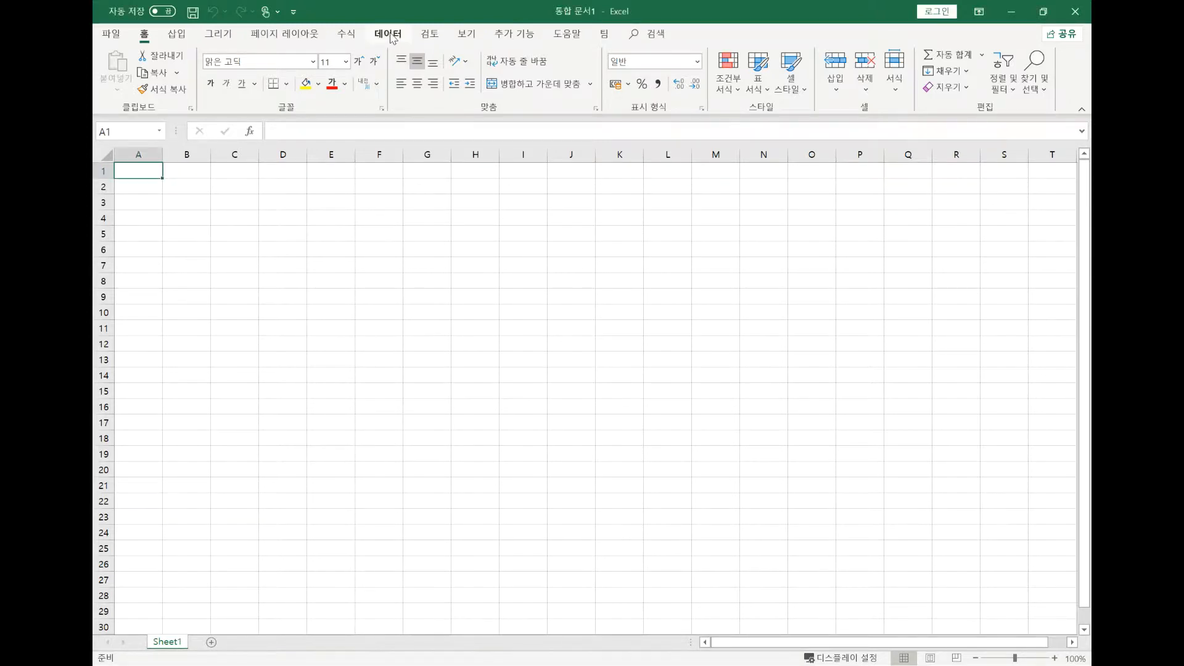
Import data from the Excel workbook 전세계인구증가율_양식 in the 예제 folder on the desktop
{"action": "left_click", "coordinate": [391, 34]}
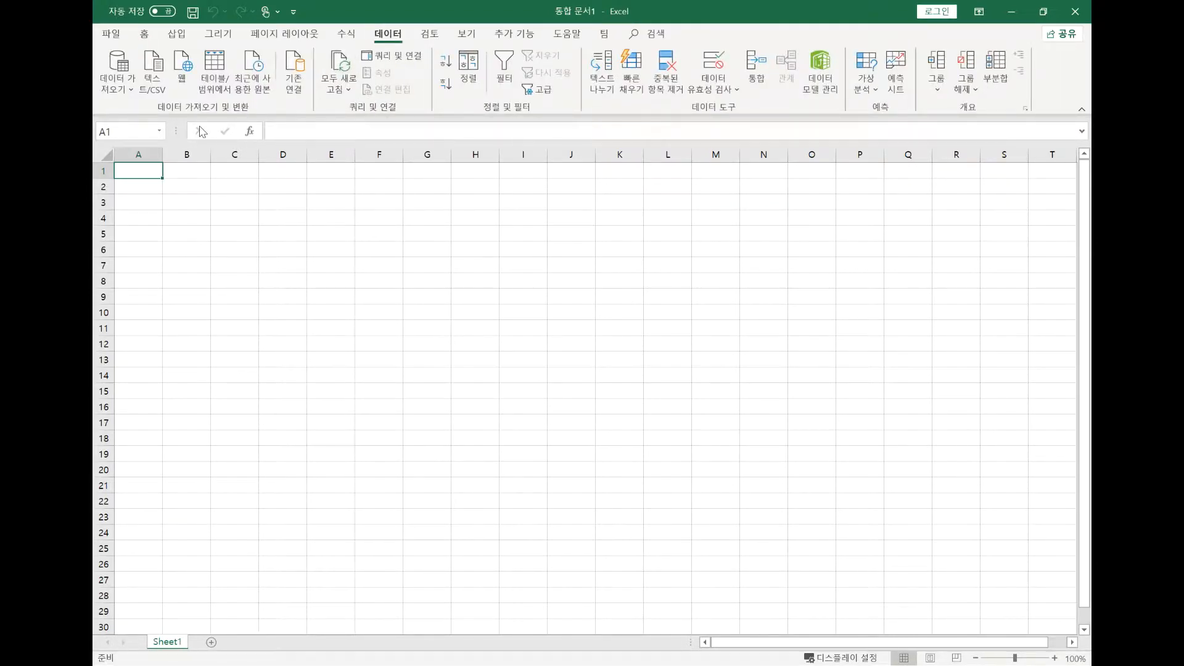
{"action": "left_click", "coordinate": [129, 98]}
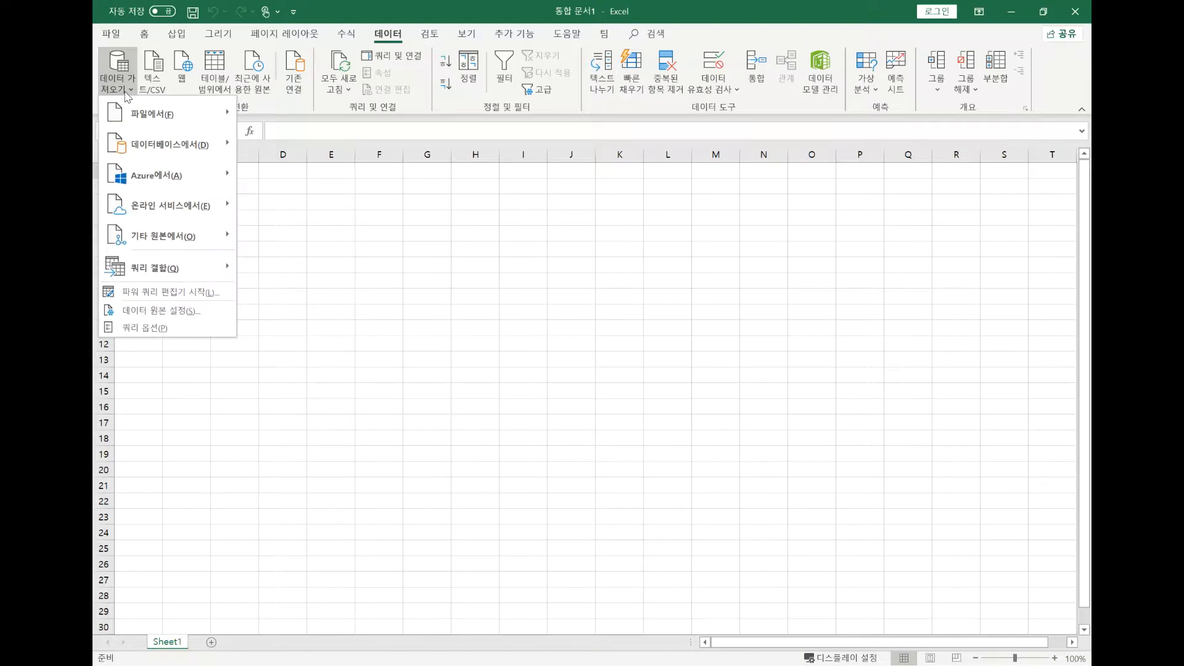
{"action": "mouse_move", "coordinate": [159, 123]}
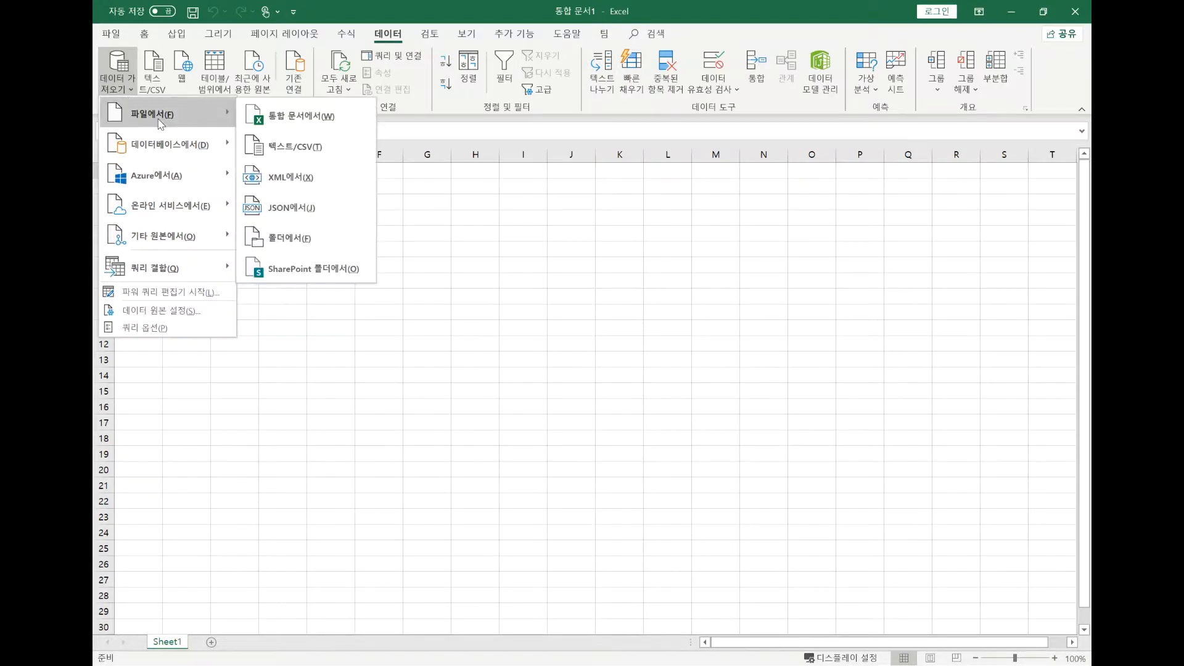
{"action": "left_click", "coordinate": [305, 121]}
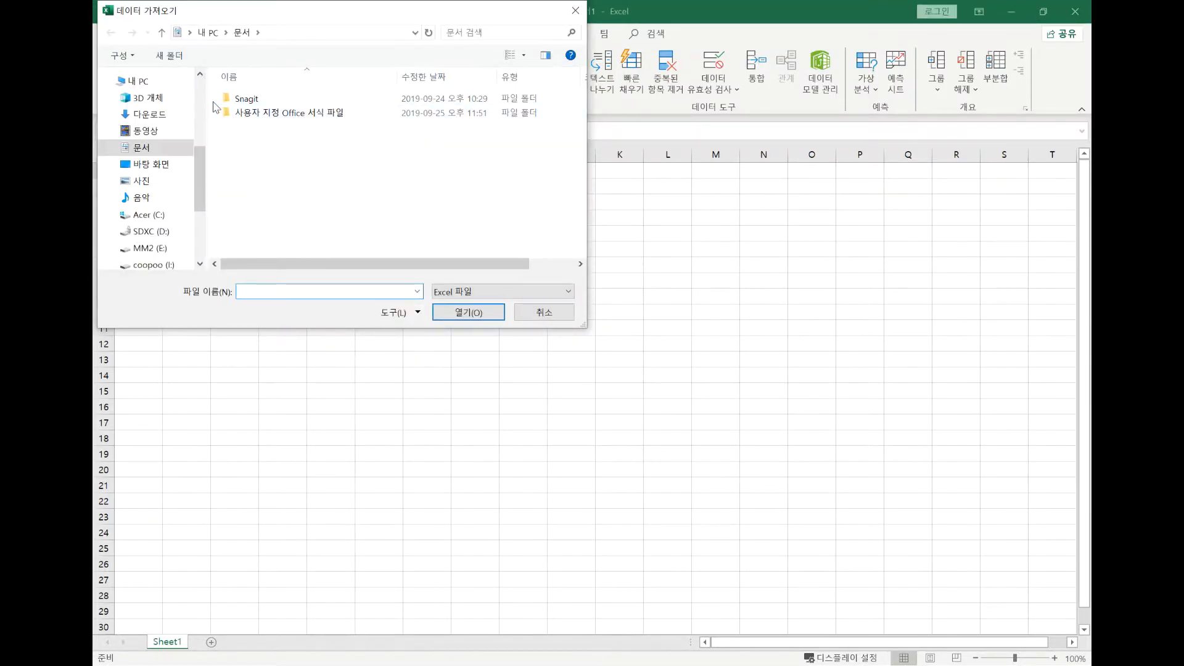
{"action": "left_click", "coordinate": [162, 161]}
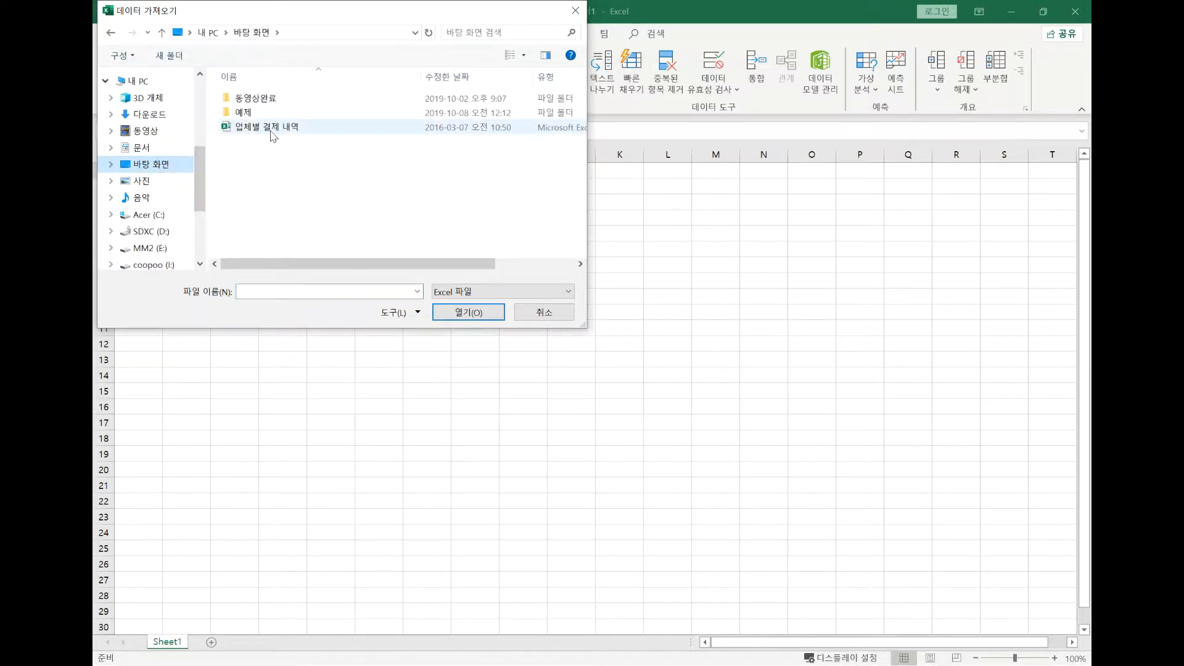
{"action": "double_click", "coordinate": [264, 111]}
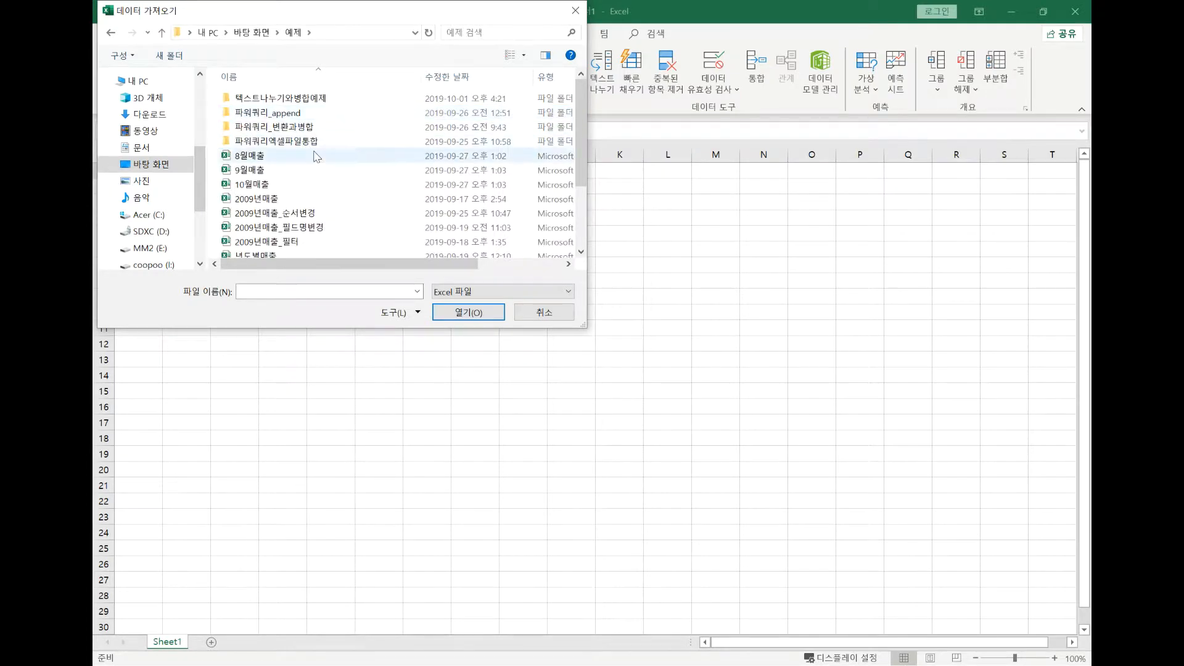
{"action": "scroll", "coordinate": [314, 155], "scroll_direction": "down", "scroll_amount": 2}
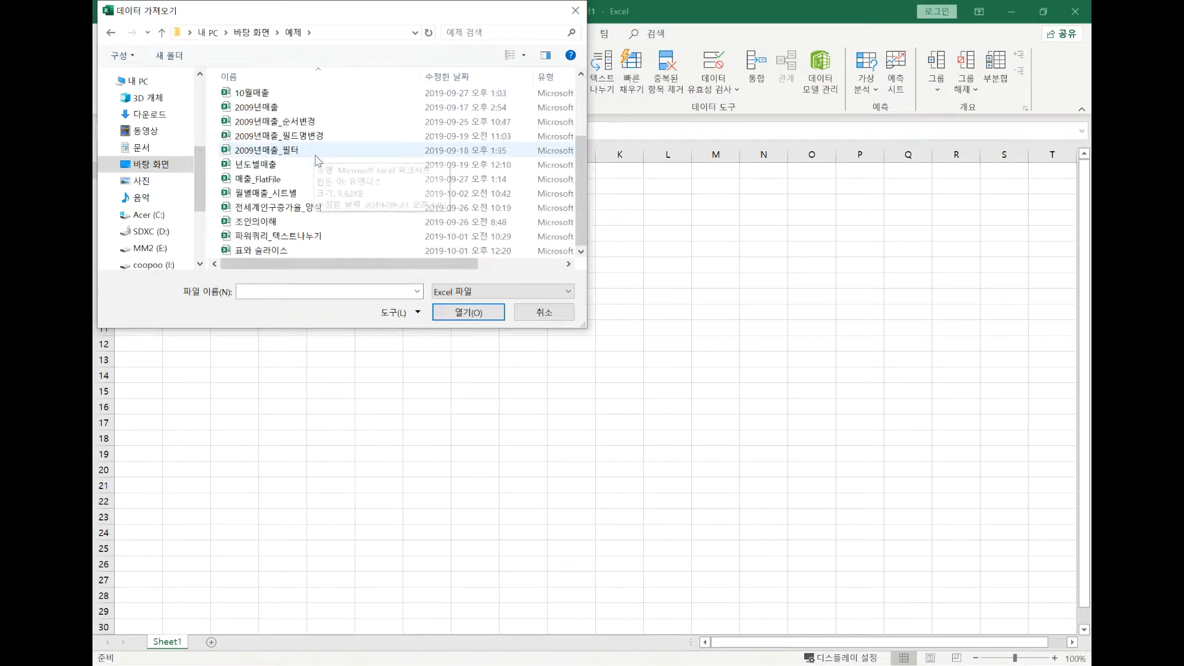
{"action": "left_click", "coordinate": [325, 208]}
{"action": "left_click", "coordinate": [467, 316]}
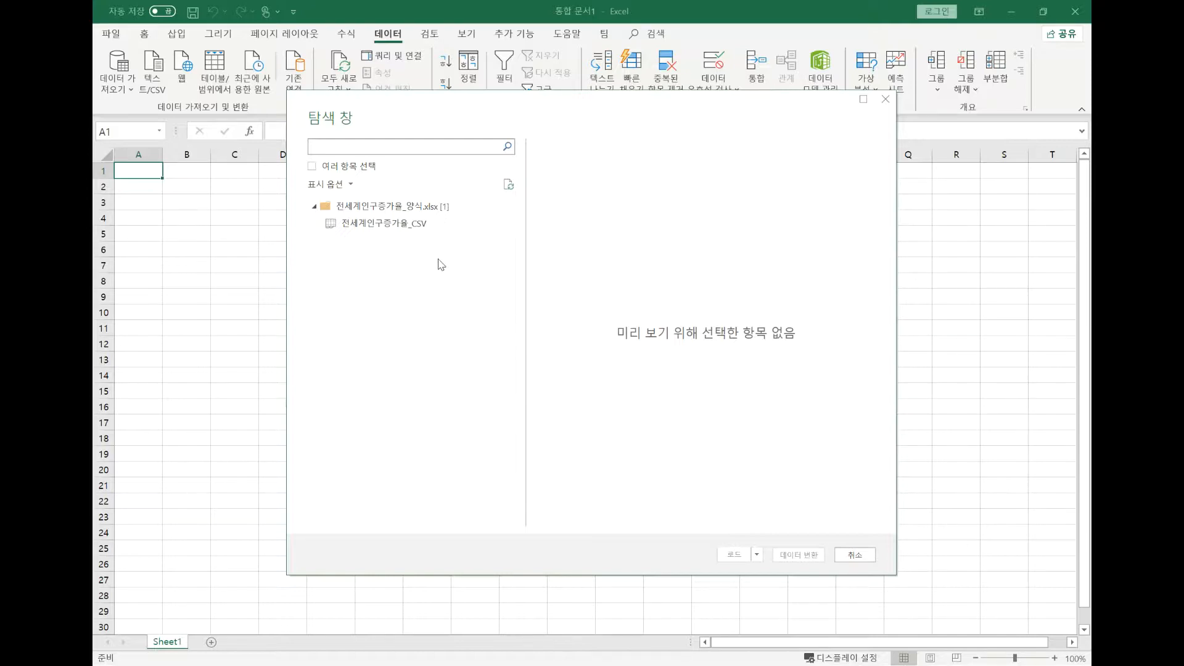
Open the sheet 전세계인구증가율_CSV for transformation in the Power Query Editor and expand the query list
{"action": "left_click", "coordinate": [418, 228]}
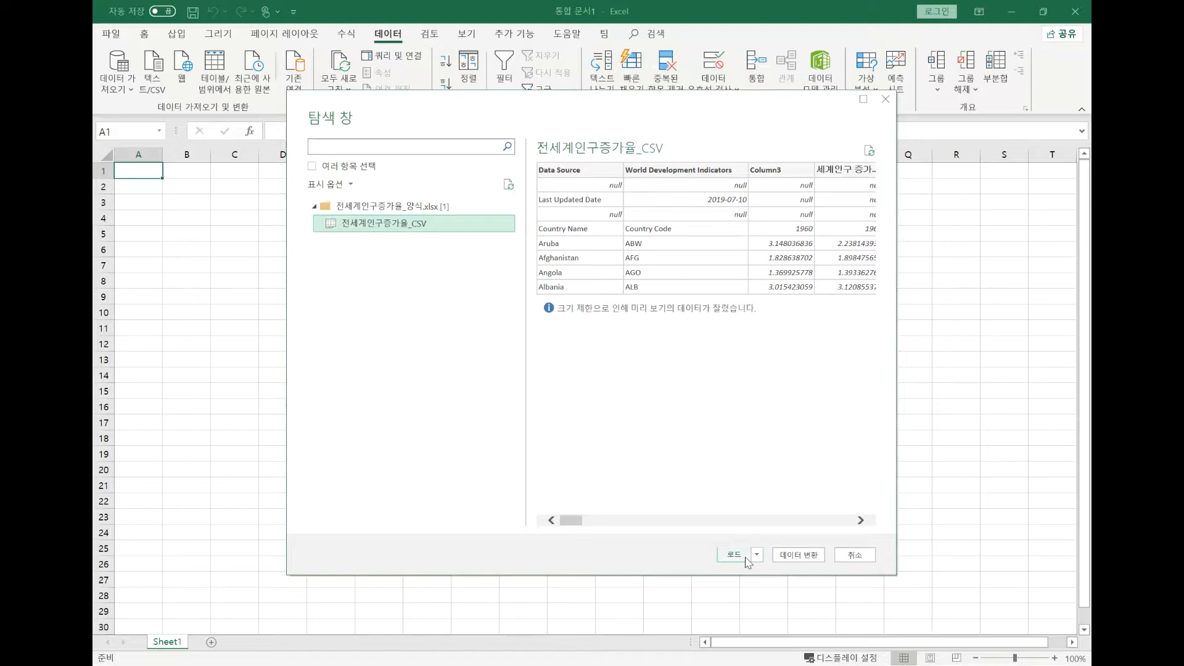
{"action": "left_click", "coordinate": [795, 556]}
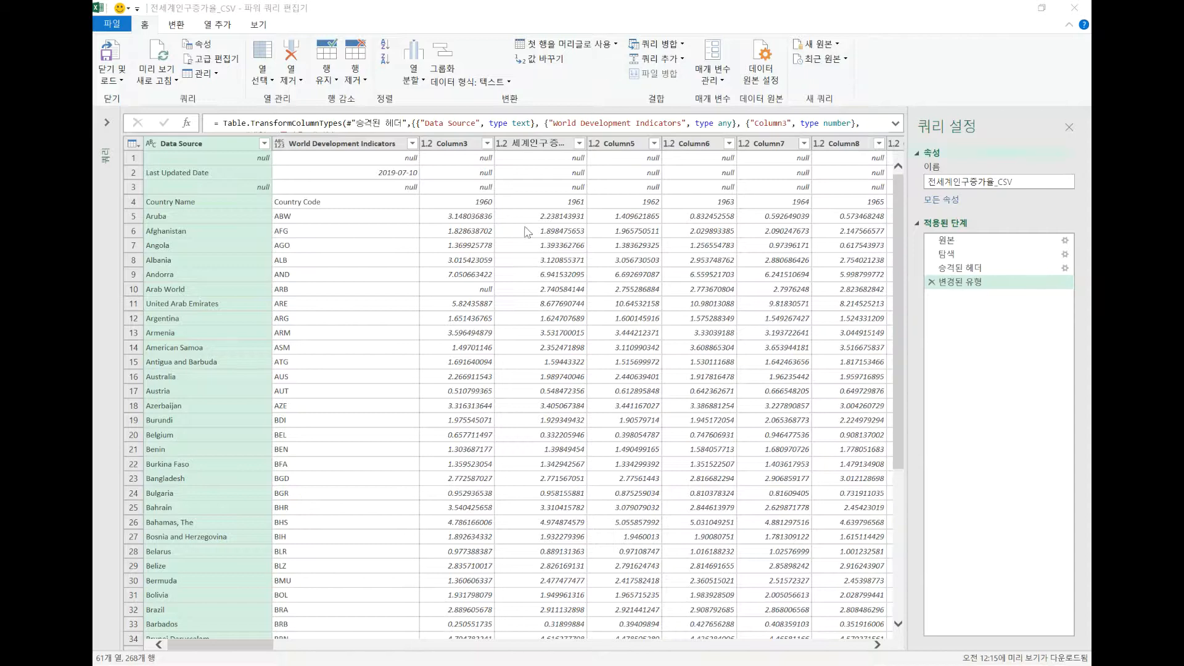
{"action": "left_click", "coordinate": [111, 124]}
{"action": "left_click", "coordinate": [108, 122]}
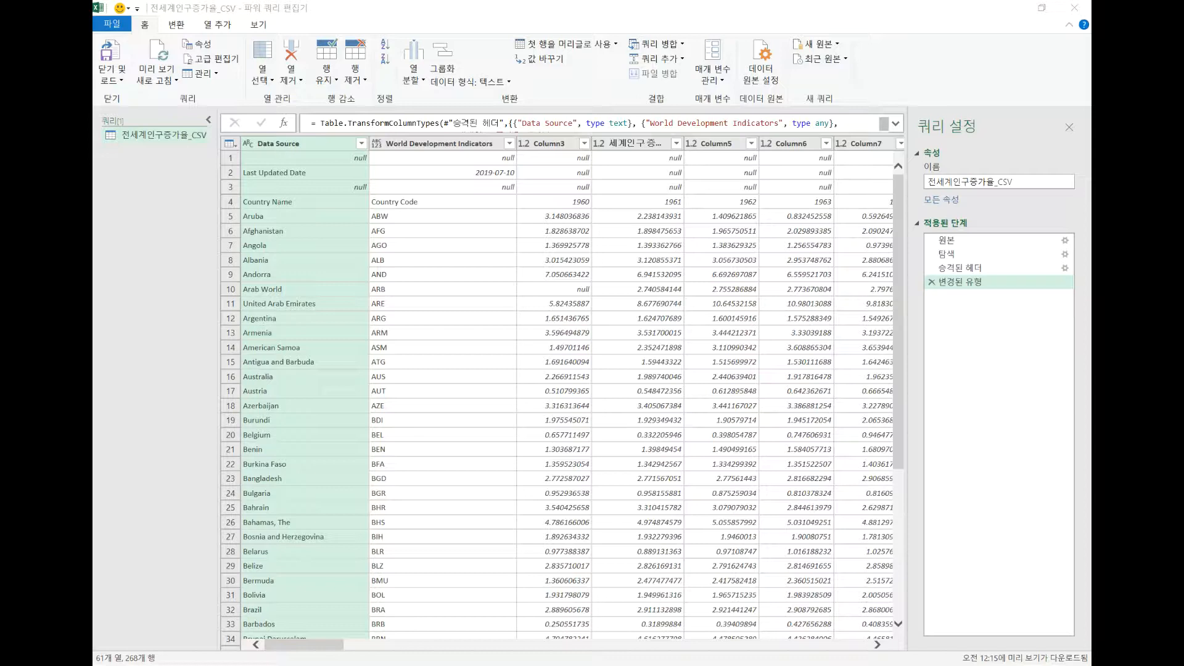
{"action": "mouse_move", "coordinate": [131, 156]}
{"action": "left_mouse_down"}
{"action": "mouse_move", "coordinate": [161, 113]}
{"action": "mouse_move", "coordinate": [185, 154]}
{"action": "mouse_move", "coordinate": [148, 162]}
{"action": "left_mouse_up"}
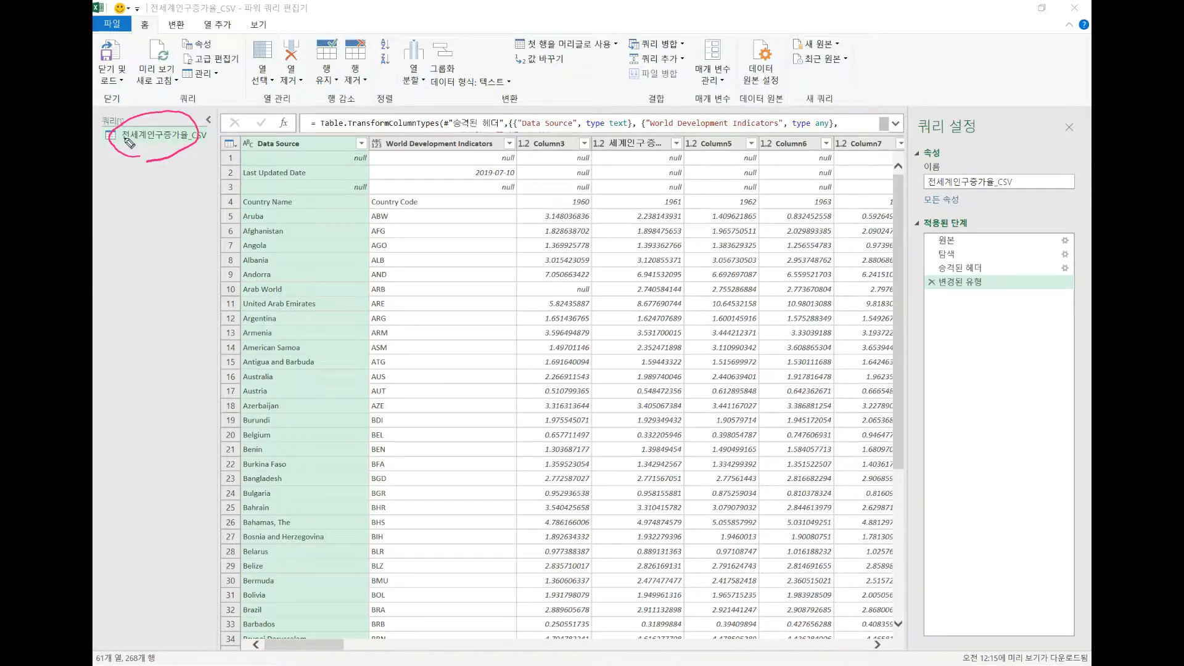
{"action": "left_click_drag", "start_coordinate": [211, 102], "coordinate": [215, 497]}
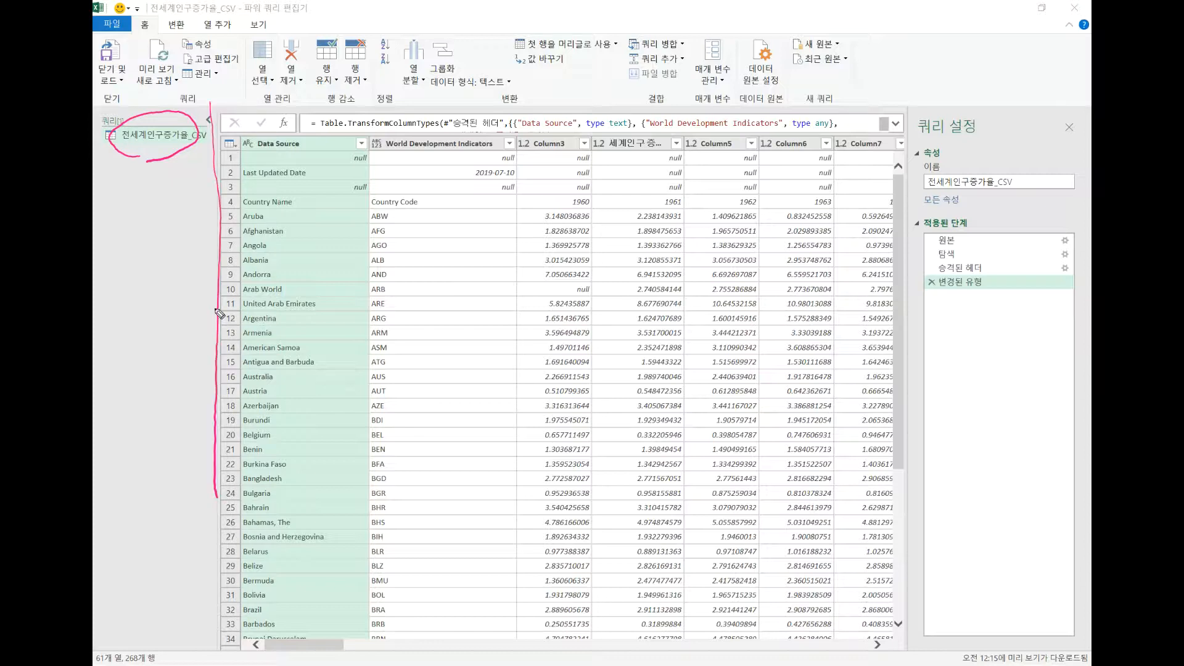
{"action": "mouse_move", "coordinate": [224, 94]}
{"action": "left_mouse_down"}
{"action": "mouse_move", "coordinate": [897, 122]}
{"action": "mouse_move", "coordinate": [913, 361]}
{"action": "mouse_move", "coordinate": [791, 480]}
{"action": "mouse_move", "coordinate": [416, 506]}
{"action": "mouse_move", "coordinate": [211, 504]}
{"action": "left_mouse_up"}
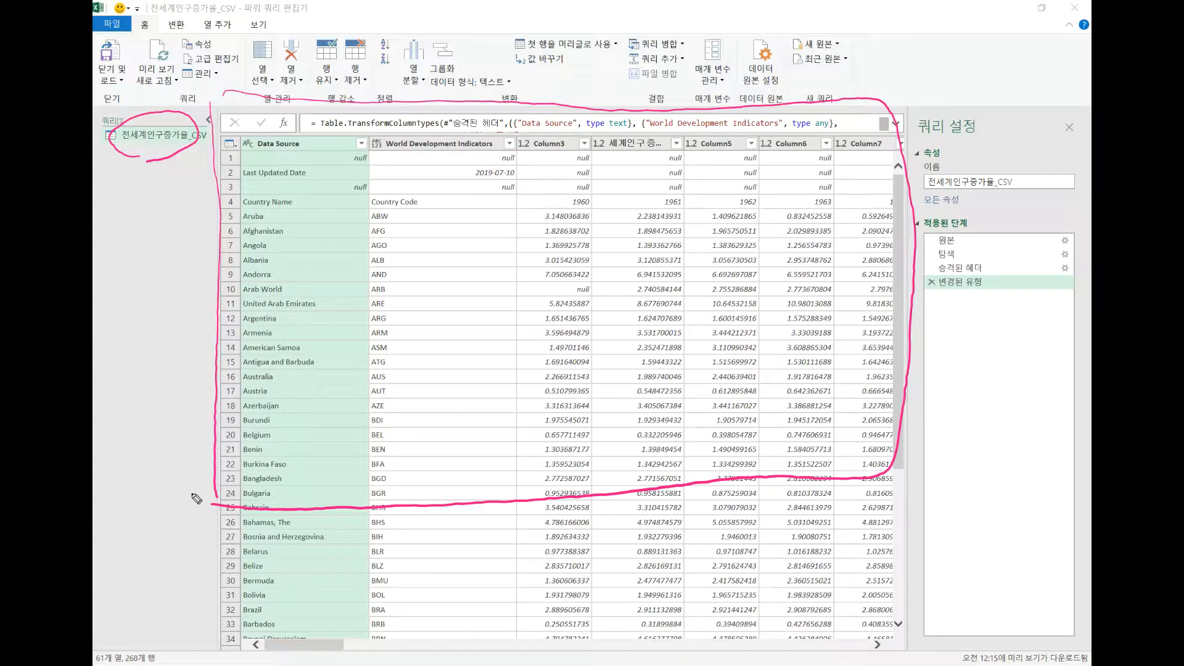
{"action": "mouse_move", "coordinate": [1032, 384]}
{"action": "left_mouse_down"}
{"action": "mouse_move", "coordinate": [914, 299]}
{"action": "mouse_move", "coordinate": [960, 99]}
{"action": "mouse_move", "coordinate": [1070, 162]}
{"action": "mouse_move", "coordinate": [1076, 348]}
{"action": "mouse_move", "coordinate": [1023, 396]}
{"action": "left_mouse_up"}
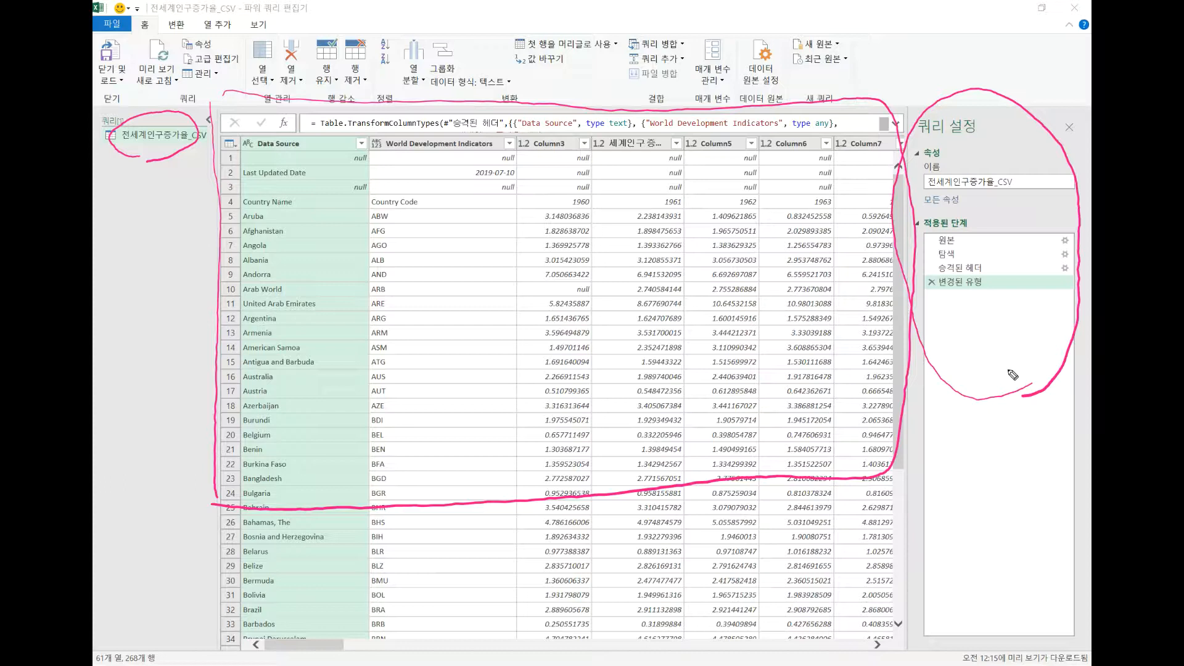
{"action": "mouse_move", "coordinate": [913, 233]}
{"action": "left_mouse_down"}
{"action": "mouse_move", "coordinate": [970, 219]}
{"action": "mouse_move", "coordinate": [908, 214]}
{"action": "mouse_move", "coordinate": [937, 237]}
{"action": "mouse_move", "coordinate": [979, 227]}
{"action": "mouse_move", "coordinate": [970, 213]}
{"action": "left_mouse_up"}
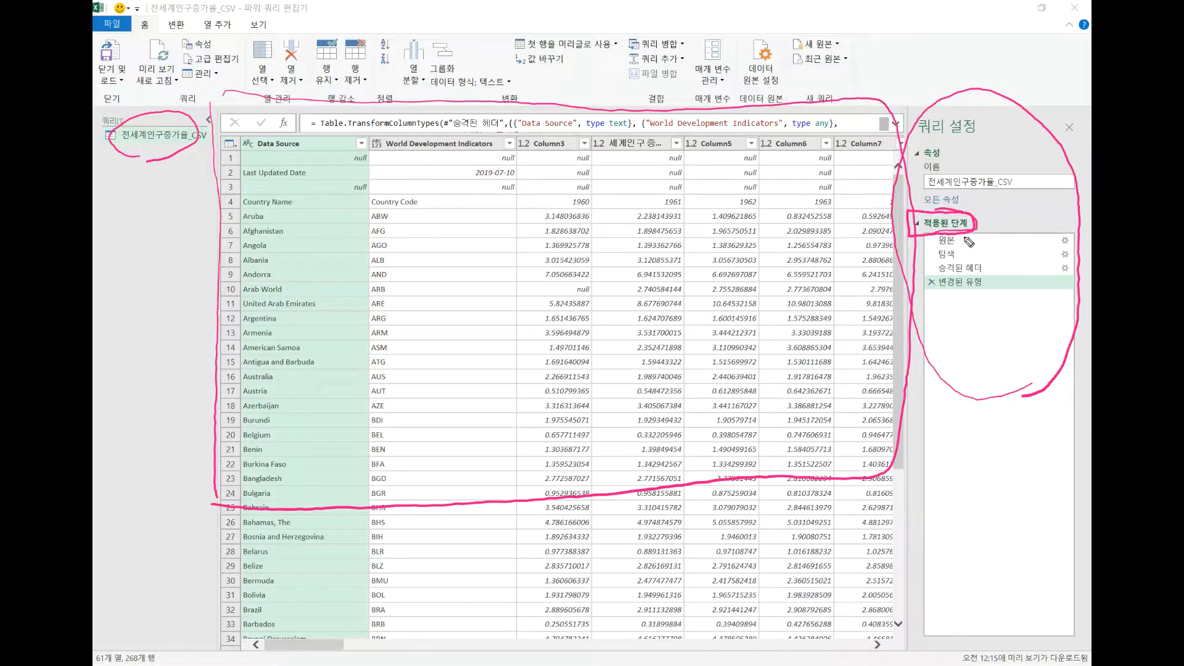
{"action": "left_click_drag", "start_coordinate": [939, 243], "coordinate": [956, 253]}
{"action": "mouse_move", "coordinate": [939, 268]}
{"action": "left_mouse_down"}
{"action": "mouse_move", "coordinate": [979, 266]}
{"action": "mouse_move", "coordinate": [982, 292]}
{"action": "left_mouse_up"}
{"action": "mouse_move", "coordinate": [179, 170]}
{"action": "left_mouse_down"}
{"action": "mouse_move", "coordinate": [128, 122]}
{"action": "mouse_move", "coordinate": [180, 147]}
{"action": "left_mouse_up"}
{"action": "key", "text": "Escape"}
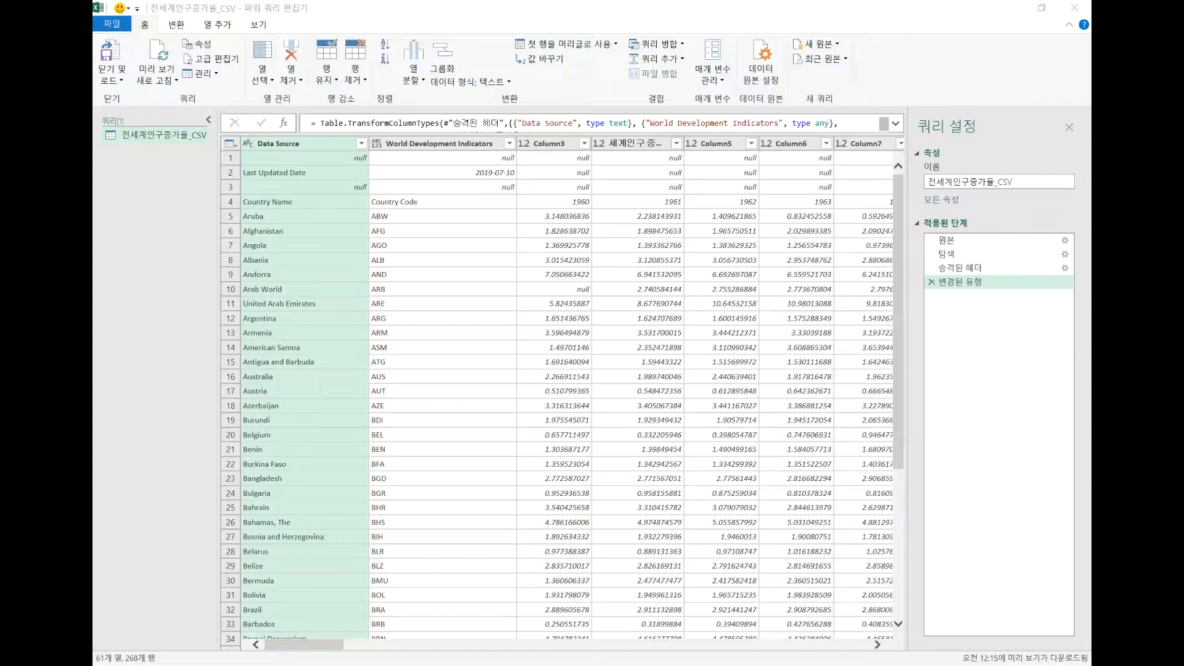
Examine the query's data at the applied steps 원본 and 탐색, including the empty cell below the Column4 title
{"action": "left_click", "coordinate": [954, 241]}
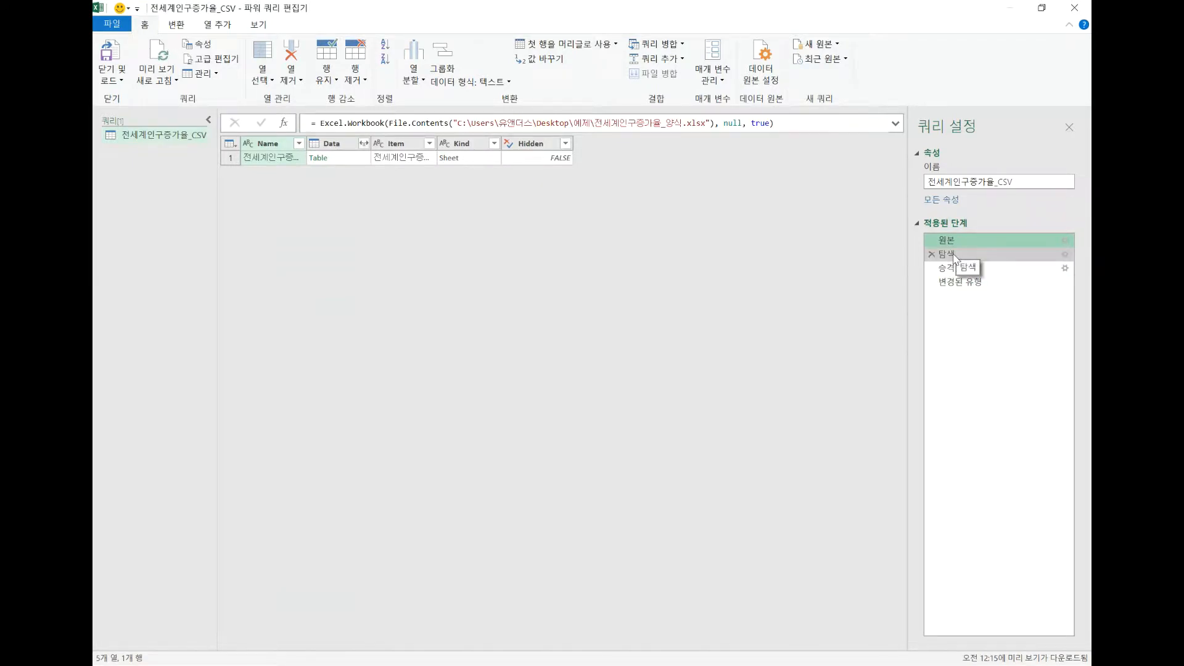
{"action": "left_click", "coordinate": [954, 254]}
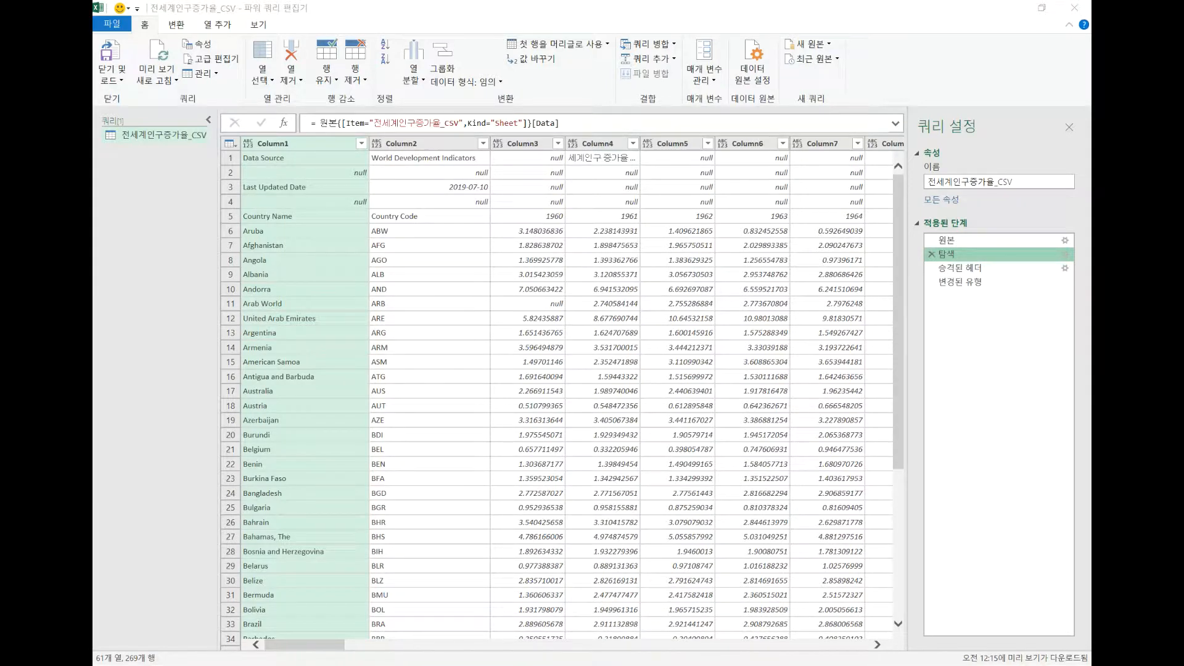
{"action": "left_click", "coordinate": [592, 173]}
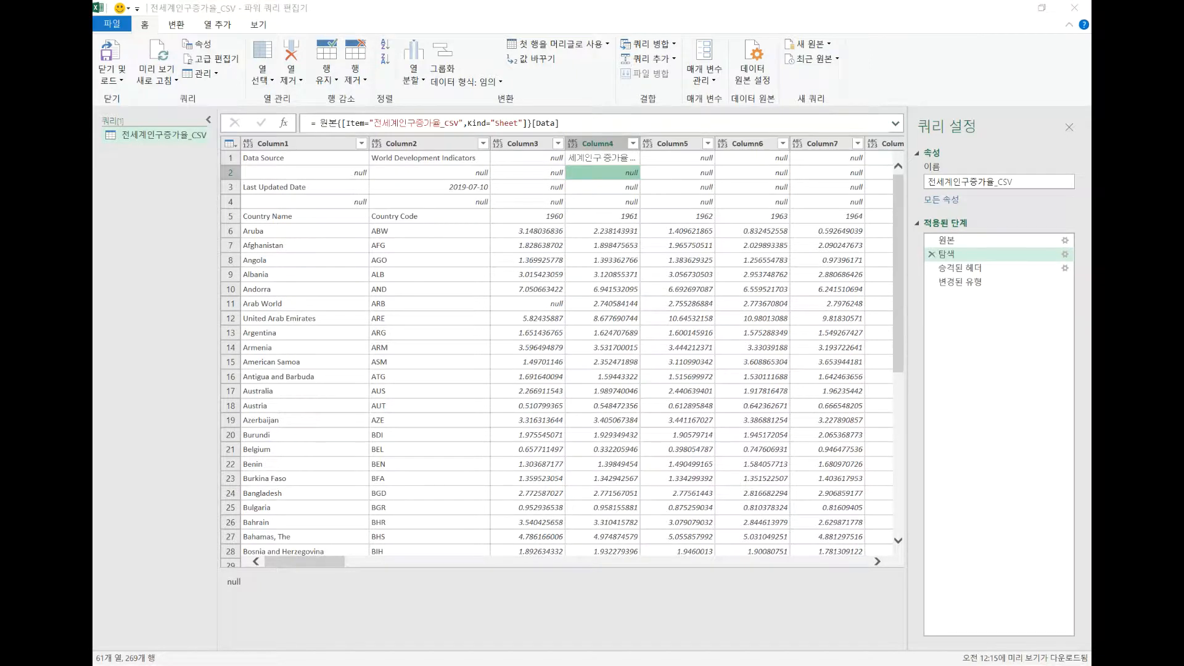
{"action": "mouse_move", "coordinate": [562, 167]}
{"action": "left_mouse_down"}
{"action": "mouse_move", "coordinate": [646, 165]}
{"action": "mouse_move", "coordinate": [567, 154]}
{"action": "mouse_move", "coordinate": [644, 161]}
{"action": "mouse_move", "coordinate": [577, 151]}
{"action": "mouse_move", "coordinate": [564, 212]}
{"action": "left_mouse_up"}
{"action": "mouse_move", "coordinate": [642, 145]}
{"action": "left_mouse_down"}
{"action": "mouse_move", "coordinate": [796, 144]}
{"action": "mouse_move", "coordinate": [869, 176]}
{"action": "mouse_move", "coordinate": [823, 203]}
{"action": "mouse_move", "coordinate": [627, 210]}
{"action": "mouse_move", "coordinate": [555, 193]}
{"action": "left_mouse_up"}
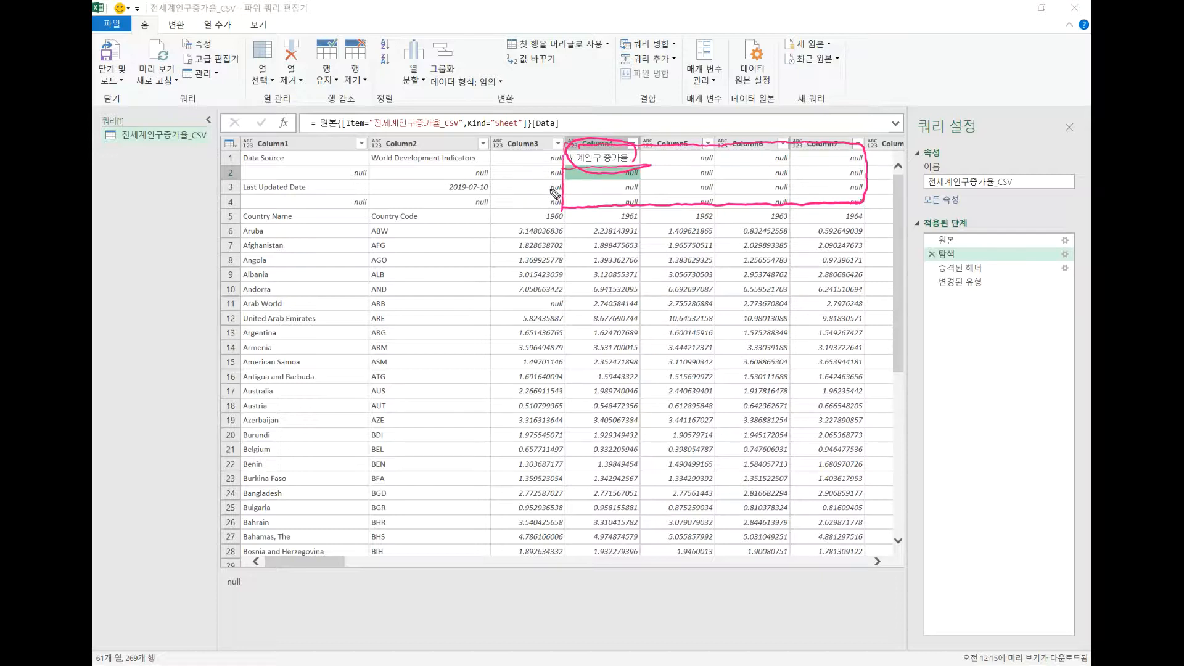
{"action": "mouse_move", "coordinate": [680, 181]}
{"action": "left_mouse_down"}
{"action": "mouse_move", "coordinate": [660, 216]}
{"action": "mouse_move", "coordinate": [679, 204]}
{"action": "left_mouse_up"}
{"action": "left_click_drag", "start_coordinate": [502, 280], "coordinate": [493, 323]}
{"action": "mouse_move", "coordinate": [513, 278]}
{"action": "left_mouse_down"}
{"action": "mouse_move", "coordinate": [521, 293]}
{"action": "mouse_move", "coordinate": [498, 320]}
{"action": "mouse_move", "coordinate": [498, 286]}
{"action": "mouse_move", "coordinate": [498, 321]}
{"action": "mouse_move", "coordinate": [498, 285]}
{"action": "left_mouse_up"}
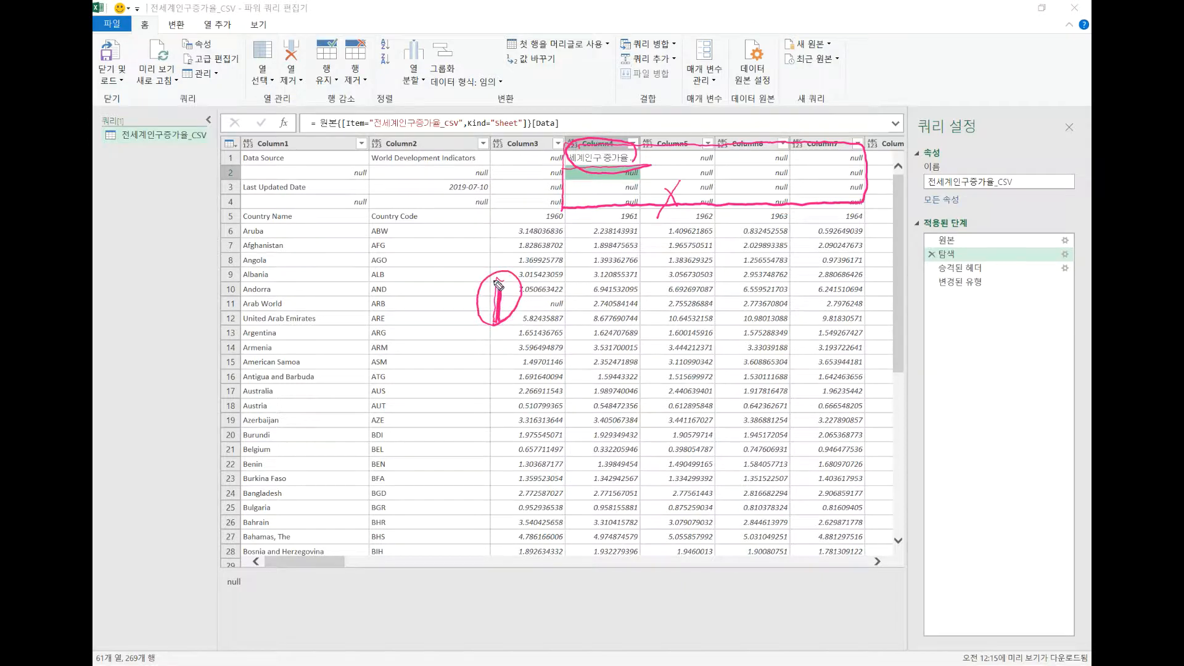
{"action": "mouse_move", "coordinate": [588, 272]}
{"action": "left_mouse_down"}
{"action": "mouse_move", "coordinate": [583, 316]}
{"action": "mouse_move", "coordinate": [613, 303]}
{"action": "mouse_move", "coordinate": [597, 317]}
{"action": "mouse_move", "coordinate": [623, 322]}
{"action": "mouse_move", "coordinate": [644, 289]}
{"action": "left_mouse_up"}
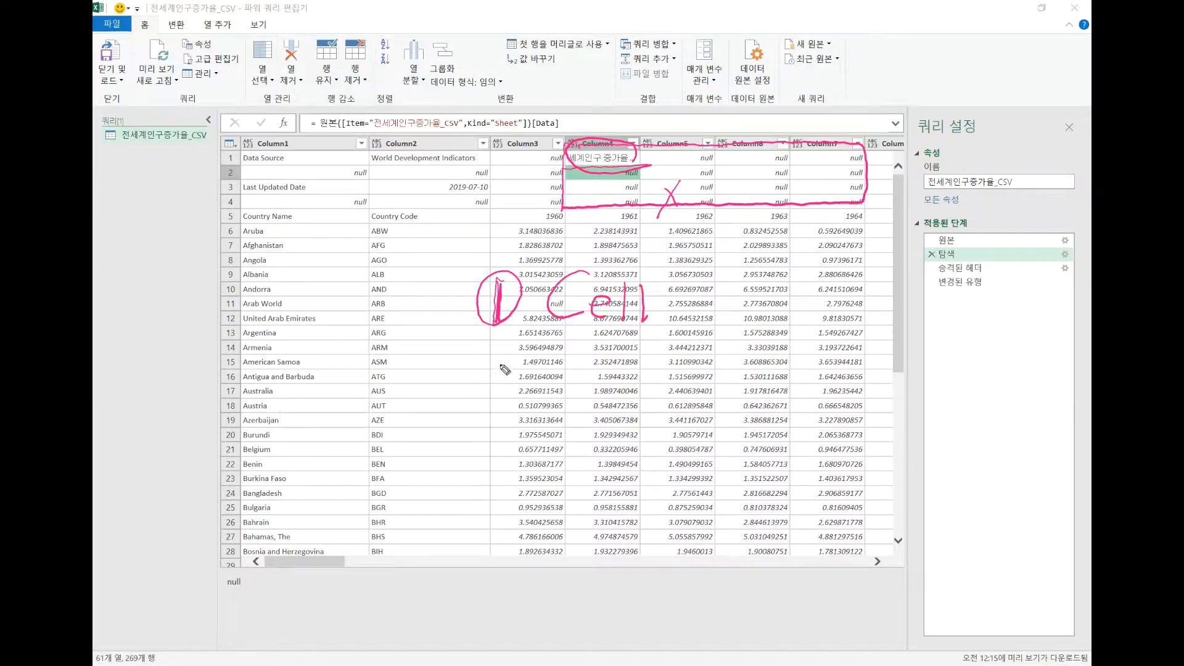
{"action": "mouse_move", "coordinate": [494, 366]}
{"action": "left_mouse_down"}
{"action": "mouse_move", "coordinate": [664, 344]}
{"action": "mouse_move", "coordinate": [668, 284]}
{"action": "mouse_move", "coordinate": [573, 261]}
{"action": "mouse_move", "coordinate": [472, 271]}
{"action": "mouse_move", "coordinate": [469, 350]}
{"action": "left_mouse_up"}
{"action": "left_click_drag", "start_coordinate": [494, 254], "coordinate": [497, 260]}
{"action": "left_click_drag", "start_coordinate": [642, 253], "coordinate": [495, 366]}
{"action": "left_click_drag", "start_coordinate": [507, 265], "coordinate": [617, 344]}
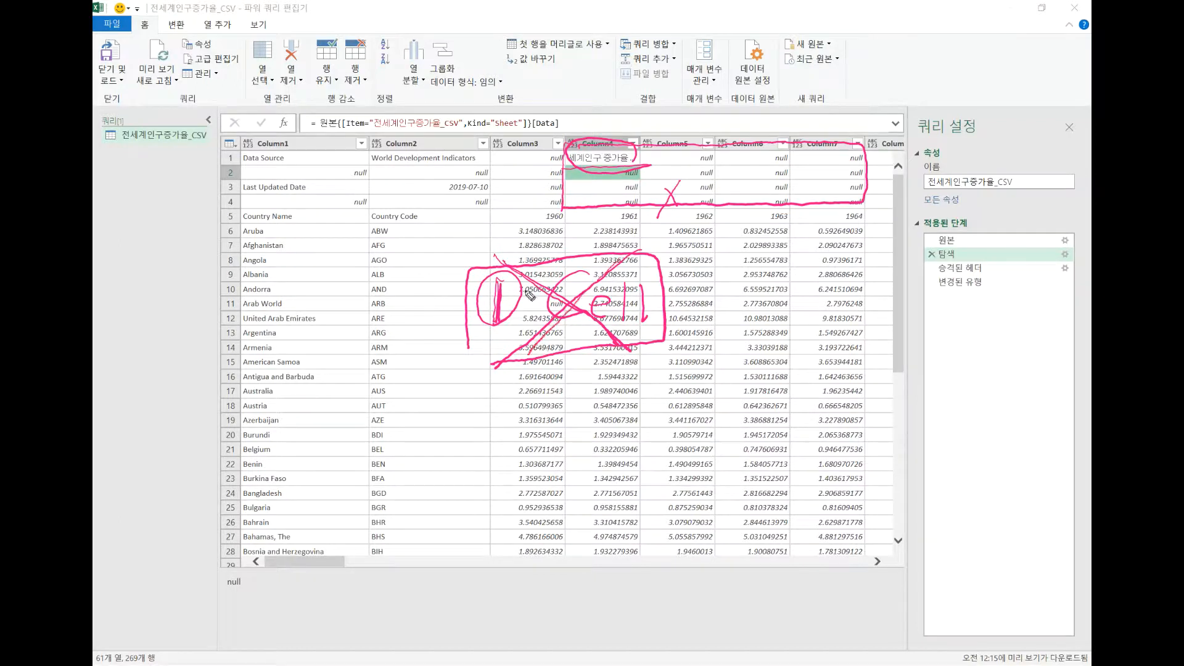
{"action": "mouse_move", "coordinate": [368, 227]}
{"action": "left_mouse_down"}
{"action": "mouse_move", "coordinate": [349, 237]}
{"action": "mouse_move", "coordinate": [354, 208]}
{"action": "mouse_move", "coordinate": [345, 222]}
{"action": "mouse_move", "coordinate": [348, 234]}
{"action": "mouse_move", "coordinate": [372, 221]}
{"action": "mouse_move", "coordinate": [372, 235]}
{"action": "mouse_move", "coordinate": [358, 223]}
{"action": "mouse_move", "coordinate": [349, 148]}
{"action": "mouse_move", "coordinate": [367, 151]}
{"action": "left_mouse_up"}
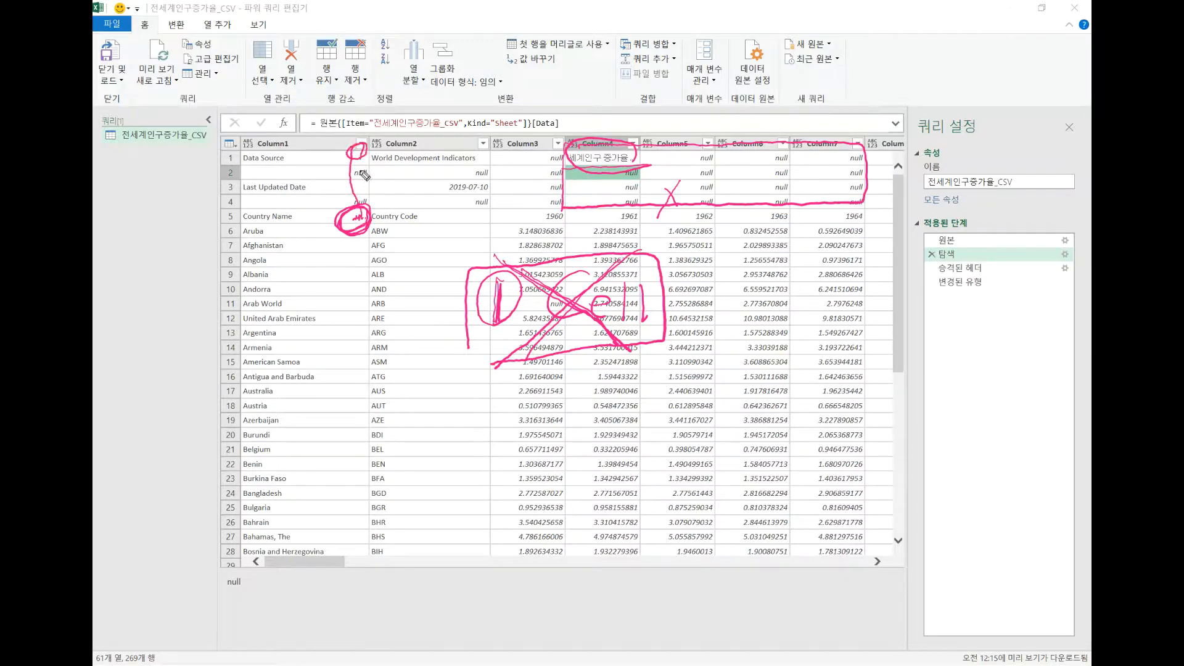
{"action": "mouse_move", "coordinate": [361, 222]}
{"action": "left_mouse_down"}
{"action": "mouse_move", "coordinate": [225, 231]}
{"action": "mouse_move", "coordinate": [265, 234]}
{"action": "mouse_move", "coordinate": [364, 198]}
{"action": "mouse_move", "coordinate": [362, 212]}
{"action": "mouse_move", "coordinate": [280, 230]}
{"action": "left_mouse_up"}
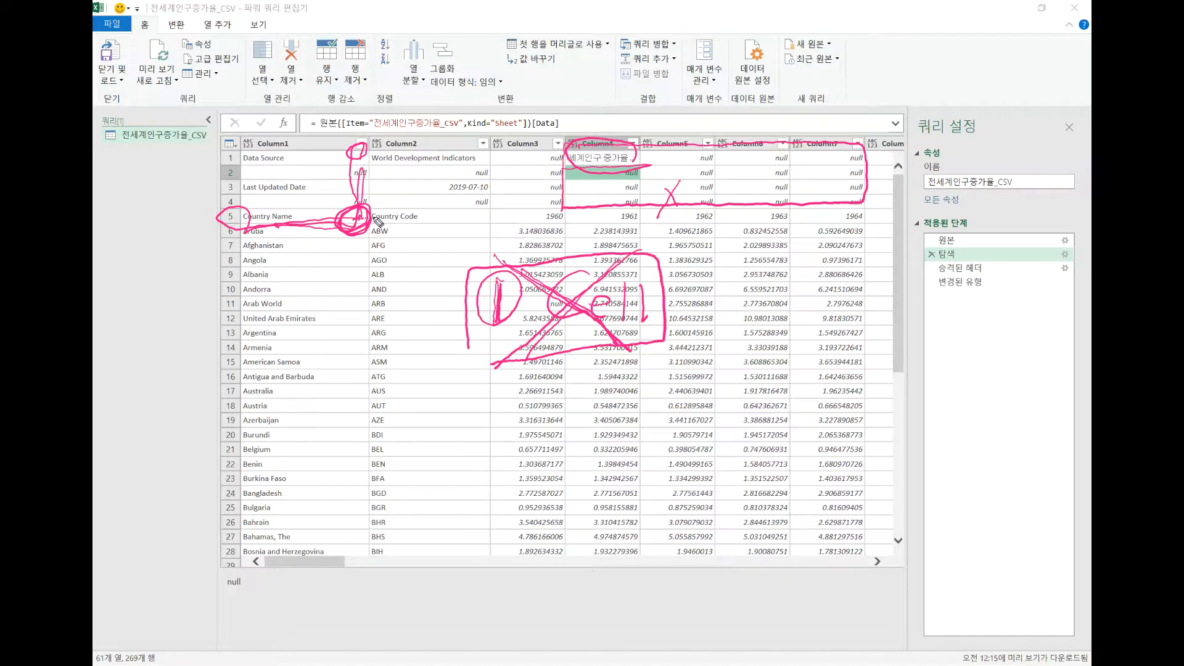
{"action": "mouse_move", "coordinate": [349, 164]}
{"action": "left_mouse_down"}
{"action": "mouse_move", "coordinate": [361, 137]}
{"action": "mouse_move", "coordinate": [357, 151]}
{"action": "left_mouse_up"}
{"action": "mouse_move", "coordinate": [309, 251]}
{"action": "left_mouse_down"}
{"action": "mouse_move", "coordinate": [292, 294]}
{"action": "mouse_move", "coordinate": [321, 295]}
{"action": "left_mouse_up"}
{"action": "mouse_move", "coordinate": [295, 281]}
{"action": "left_mouse_down"}
{"action": "mouse_move", "coordinate": [327, 276]}
{"action": "mouse_move", "coordinate": [338, 296]}
{"action": "left_mouse_up"}
{"action": "mouse_move", "coordinate": [336, 259]}
{"action": "left_mouse_down"}
{"action": "mouse_move", "coordinate": [352, 259]}
{"action": "mouse_move", "coordinate": [369, 217]}
{"action": "left_mouse_up"}
{"action": "mouse_move", "coordinate": [356, 304]}
{"action": "left_mouse_down"}
{"action": "mouse_move", "coordinate": [292, 291]}
{"action": "mouse_move", "coordinate": [361, 271]}
{"action": "mouse_move", "coordinate": [353, 307]}
{"action": "left_mouse_up"}
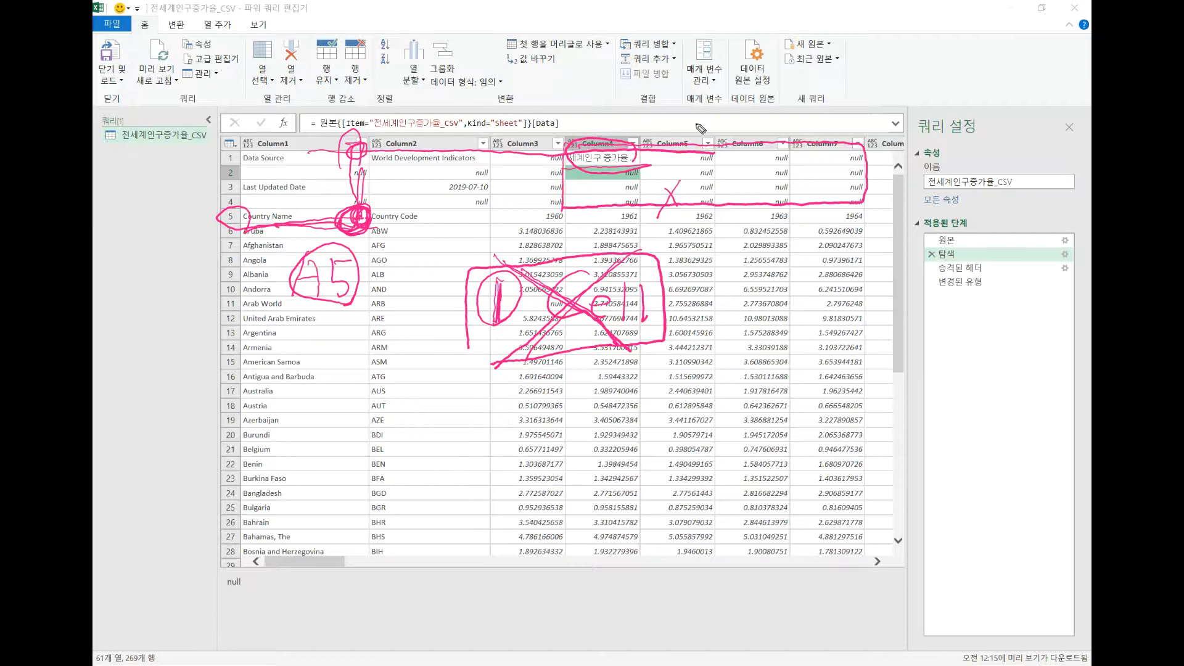
{"action": "left_click_drag", "start_coordinate": [405, 290], "coordinate": [433, 280]}
{"action": "left_click", "coordinate": [452, 262]}
{"action": "mouse_move", "coordinate": [499, 337]}
{"action": "left_mouse_down"}
{"action": "mouse_move", "coordinate": [651, 325]}
{"action": "mouse_move", "coordinate": [557, 336]}
{"action": "mouse_move", "coordinate": [654, 272]}
{"action": "mouse_move", "coordinate": [479, 274]}
{"action": "mouse_move", "coordinate": [497, 339]}
{"action": "mouse_move", "coordinate": [648, 328]}
{"action": "mouse_move", "coordinate": [590, 287]}
{"action": "left_mouse_up"}
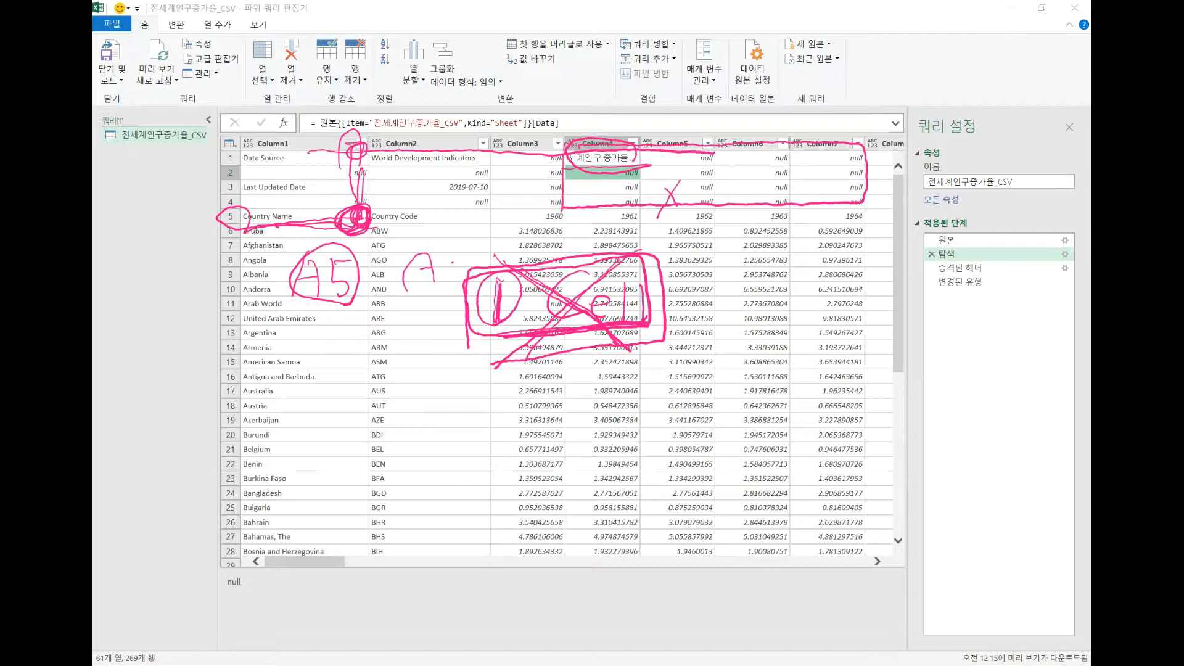
{"action": "key", "text": "Escape"}
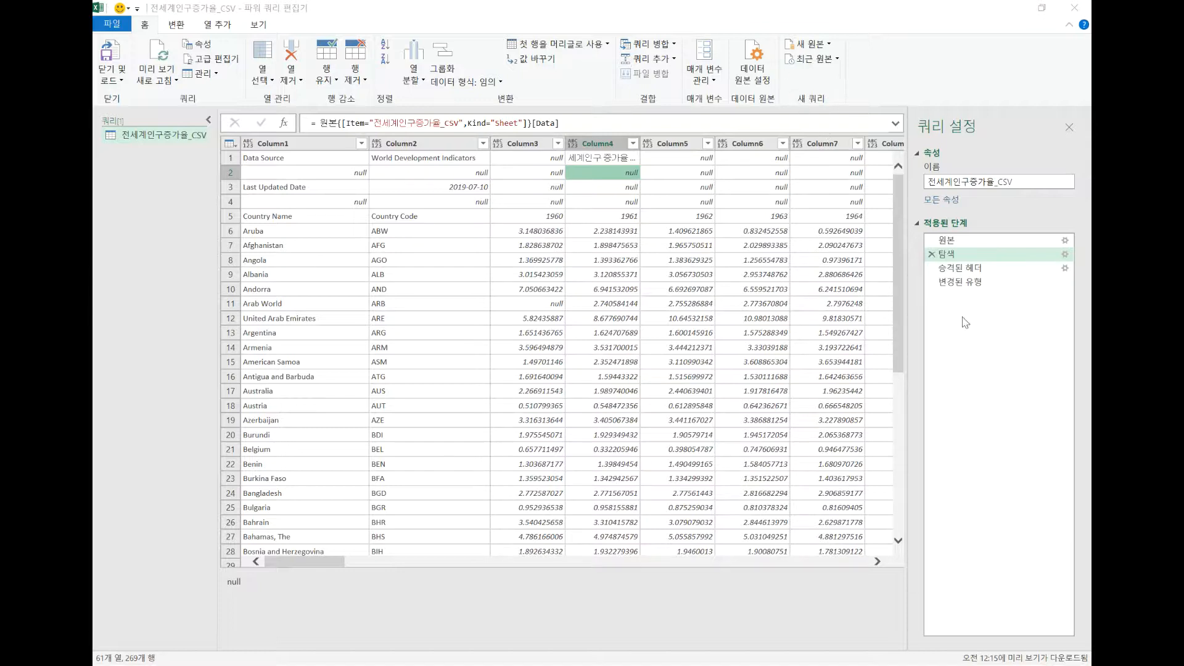
Examine the column headers at the applied step 승격된 헤더
{"action": "left_click", "coordinate": [949, 273]}
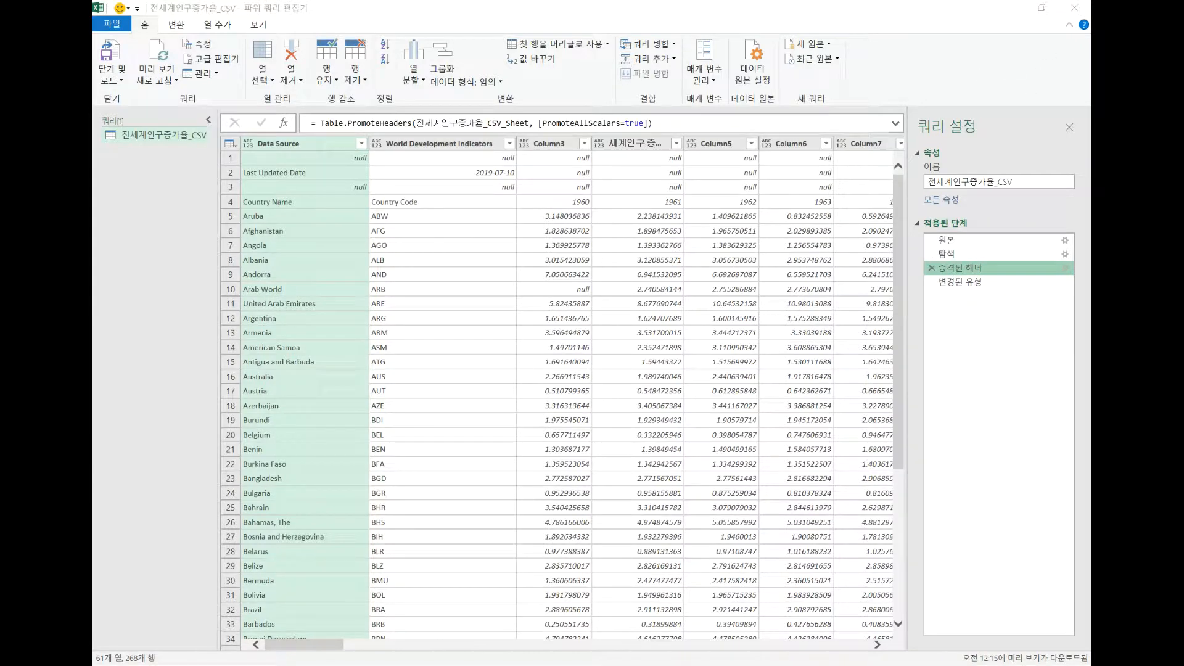
{"action": "mouse_move", "coordinate": [479, 186]}
{"action": "left_mouse_down"}
{"action": "mouse_move", "coordinate": [468, 157]}
{"action": "mouse_move", "coordinate": [483, 150]}
{"action": "left_mouse_up"}
{"action": "mouse_move", "coordinate": [321, 199]}
{"action": "left_mouse_down"}
{"action": "mouse_move", "coordinate": [321, 155]}
{"action": "mouse_move", "coordinate": [331, 162]}
{"action": "left_mouse_up"}
{"action": "mouse_move", "coordinate": [738, 161]}
{"action": "left_mouse_down"}
{"action": "mouse_move", "coordinate": [734, 130]}
{"action": "mouse_move", "coordinate": [743, 161]}
{"action": "left_mouse_up"}
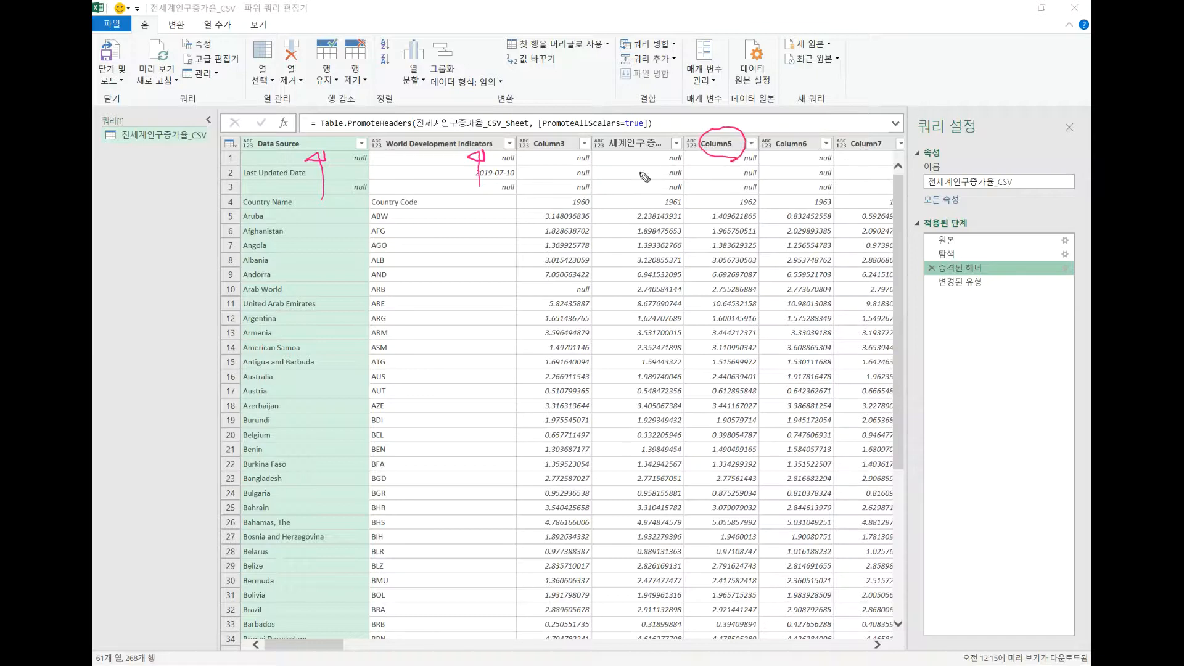
{"action": "mouse_move", "coordinate": [632, 185]}
{"action": "left_mouse_down"}
{"action": "mouse_move", "coordinate": [633, 153]}
{"action": "mouse_move", "coordinate": [606, 135]}
{"action": "mouse_move", "coordinate": [655, 159]}
{"action": "left_mouse_up"}
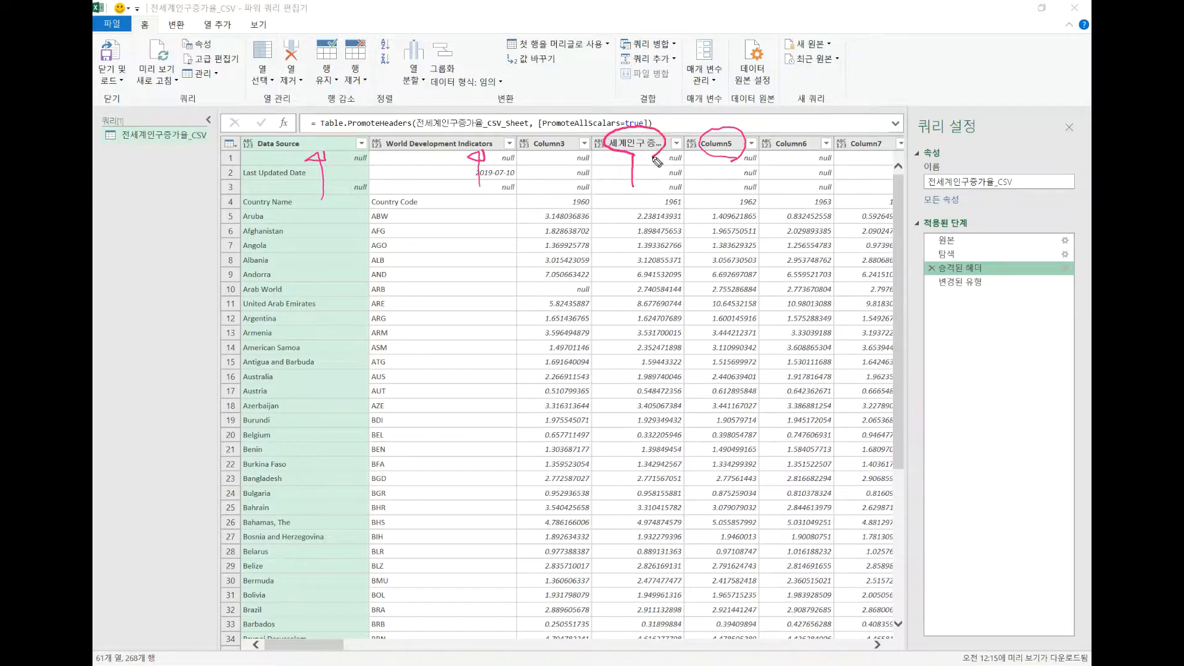
{"action": "mouse_move", "coordinate": [560, 179]}
{"action": "left_mouse_down"}
{"action": "mouse_move", "coordinate": [548, 157]}
{"action": "mouse_move", "coordinate": [563, 151]}
{"action": "left_mouse_up"}
{"action": "mouse_move", "coordinate": [308, 168]}
{"action": "left_mouse_down"}
{"action": "mouse_move", "coordinate": [291, 181]}
{"action": "mouse_move", "coordinate": [249, 156]}
{"action": "mouse_move", "coordinate": [326, 161]}
{"action": "mouse_move", "coordinate": [306, 167]}
{"action": "mouse_move", "coordinate": [326, 142]}
{"action": "mouse_move", "coordinate": [338, 148]}
{"action": "mouse_move", "coordinate": [267, 154]}
{"action": "mouse_move", "coordinate": [333, 146]}
{"action": "mouse_move", "coordinate": [315, 167]}
{"action": "mouse_move", "coordinate": [356, 210]}
{"action": "mouse_move", "coordinate": [345, 351]}
{"action": "mouse_move", "coordinate": [364, 324]}
{"action": "left_mouse_up"}
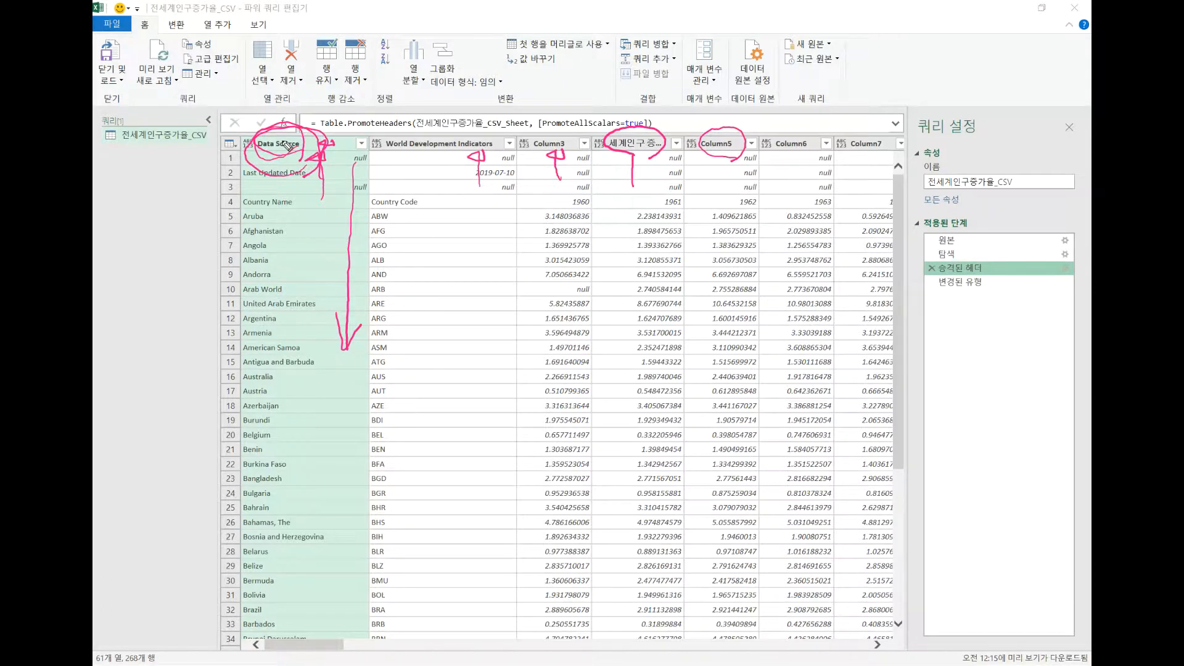
{"action": "mouse_move", "coordinate": [288, 146]}
{"action": "left_mouse_down"}
{"action": "mouse_move", "coordinate": [244, 361]}
{"action": "mouse_move", "coordinate": [303, 580]}
{"action": "mouse_move", "coordinate": [357, 456]}
{"action": "mouse_move", "coordinate": [357, 188]}
{"action": "mouse_move", "coordinate": [305, 164]}
{"action": "mouse_move", "coordinate": [319, 144]}
{"action": "mouse_move", "coordinate": [276, 174]}
{"action": "mouse_move", "coordinate": [365, 321]}
{"action": "mouse_move", "coordinate": [342, 543]}
{"action": "mouse_move", "coordinate": [259, 487]}
{"action": "left_mouse_up"}
{"action": "left_click_drag", "start_coordinate": [342, 178], "coordinate": [339, 135]}
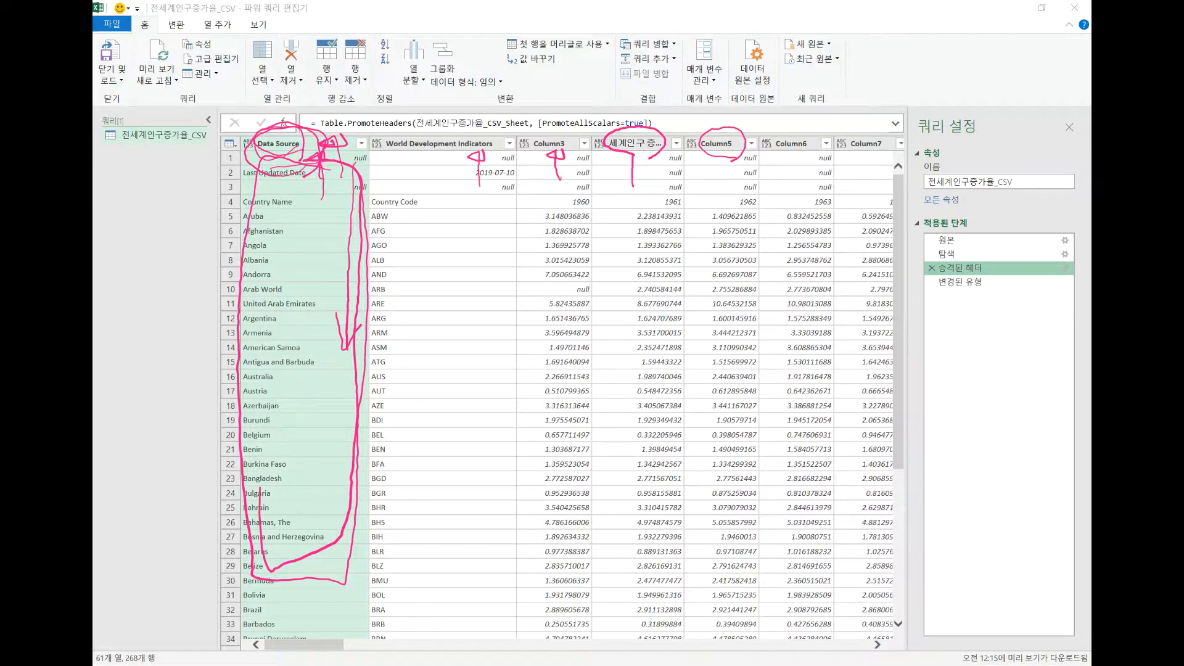
{"action": "key", "text": "Escape"}
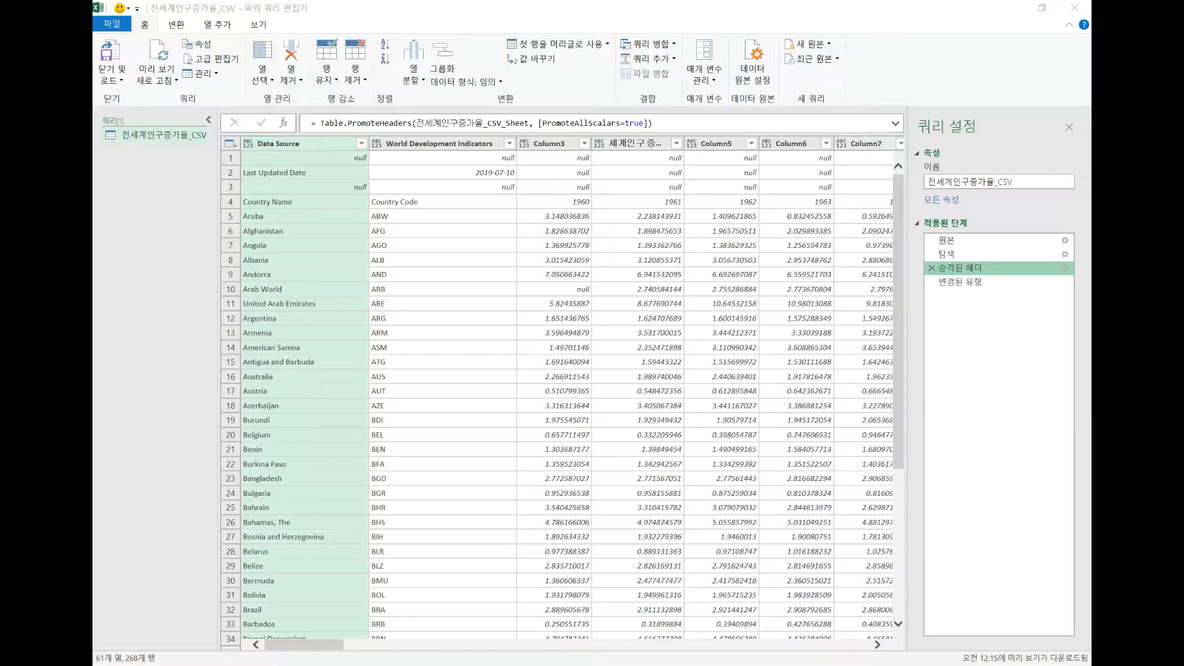
Examine the column data types assigned at the applied step 변경된 유형, comparing the first three columns with their values
{"action": "left_click", "coordinate": [962, 286]}
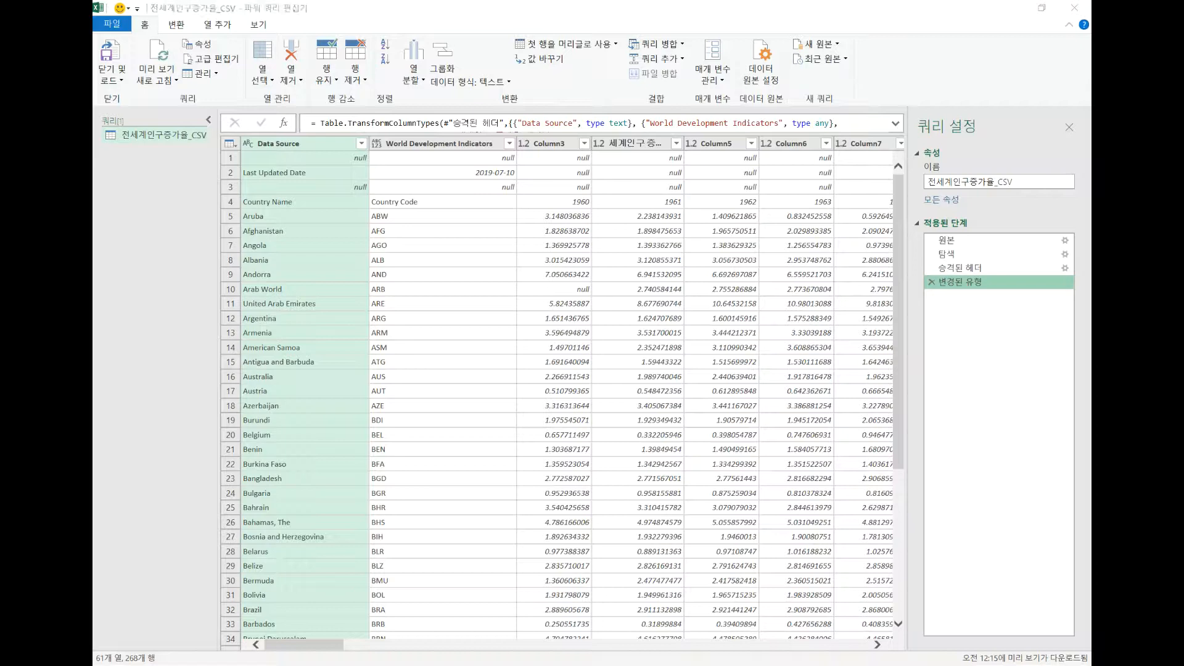
{"action": "mouse_move", "coordinate": [267, 158]}
{"action": "left_mouse_down"}
{"action": "mouse_move", "coordinate": [242, 164]}
{"action": "mouse_move", "coordinate": [264, 129]}
{"action": "mouse_move", "coordinate": [259, 163]}
{"action": "left_mouse_up"}
{"action": "mouse_move", "coordinate": [398, 168]}
{"action": "left_mouse_down"}
{"action": "mouse_move", "coordinate": [358, 176]}
{"action": "mouse_move", "coordinate": [348, 133]}
{"action": "mouse_move", "coordinate": [411, 159]}
{"action": "mouse_move", "coordinate": [388, 151]}
{"action": "left_mouse_up"}
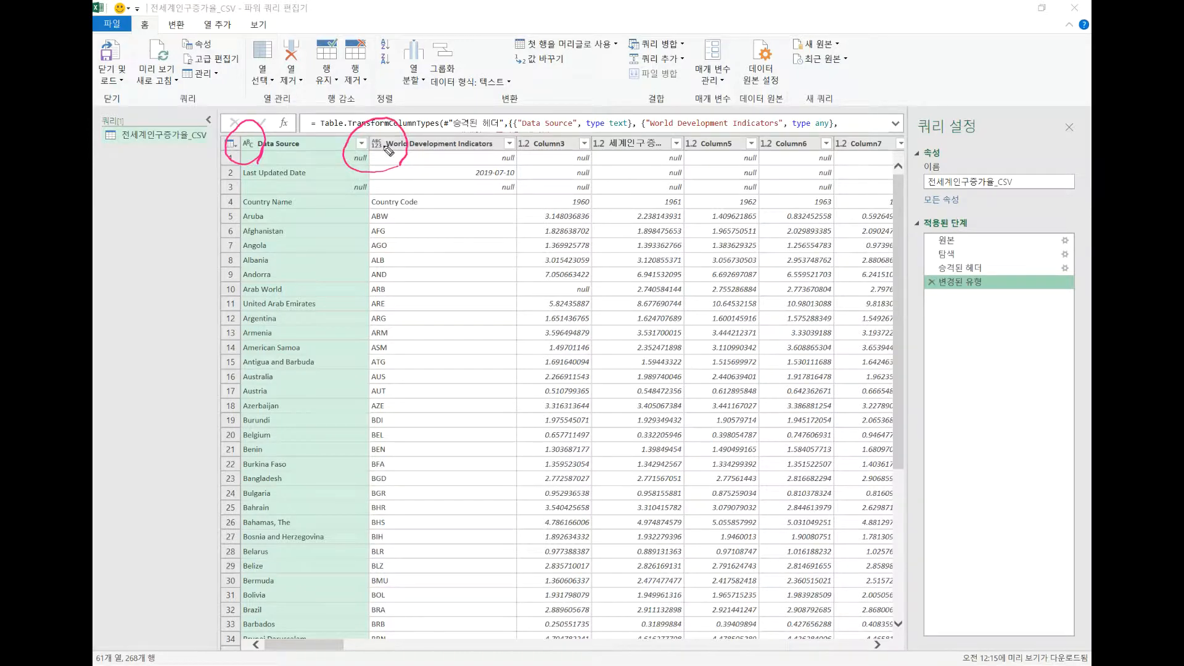
{"action": "mouse_move", "coordinate": [391, 309]}
{"action": "left_mouse_down"}
{"action": "mouse_move", "coordinate": [420, 244]}
{"action": "mouse_move", "coordinate": [412, 320]}
{"action": "left_mouse_up"}
{"action": "mouse_move", "coordinate": [509, 189]}
{"action": "left_mouse_down"}
{"action": "mouse_move", "coordinate": [483, 184]}
{"action": "mouse_move", "coordinate": [524, 178]}
{"action": "mouse_move", "coordinate": [514, 187]}
{"action": "left_mouse_up"}
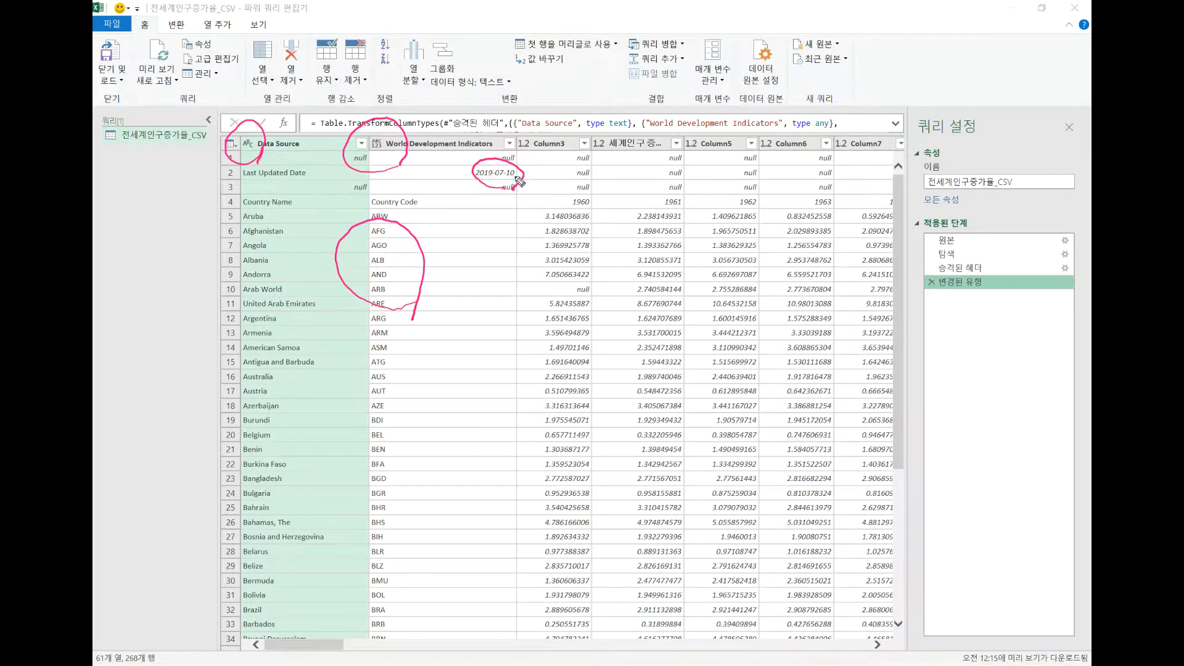
{"action": "mouse_move", "coordinate": [364, 159]}
{"action": "left_mouse_down"}
{"action": "mouse_move", "coordinate": [403, 161]}
{"action": "mouse_move", "coordinate": [373, 131]}
{"action": "mouse_move", "coordinate": [363, 161]}
{"action": "mouse_move", "coordinate": [400, 161]}
{"action": "mouse_move", "coordinate": [357, 132]}
{"action": "mouse_move", "coordinate": [379, 169]}
{"action": "mouse_move", "coordinate": [383, 134]}
{"action": "mouse_move", "coordinate": [358, 169]}
{"action": "left_mouse_up"}
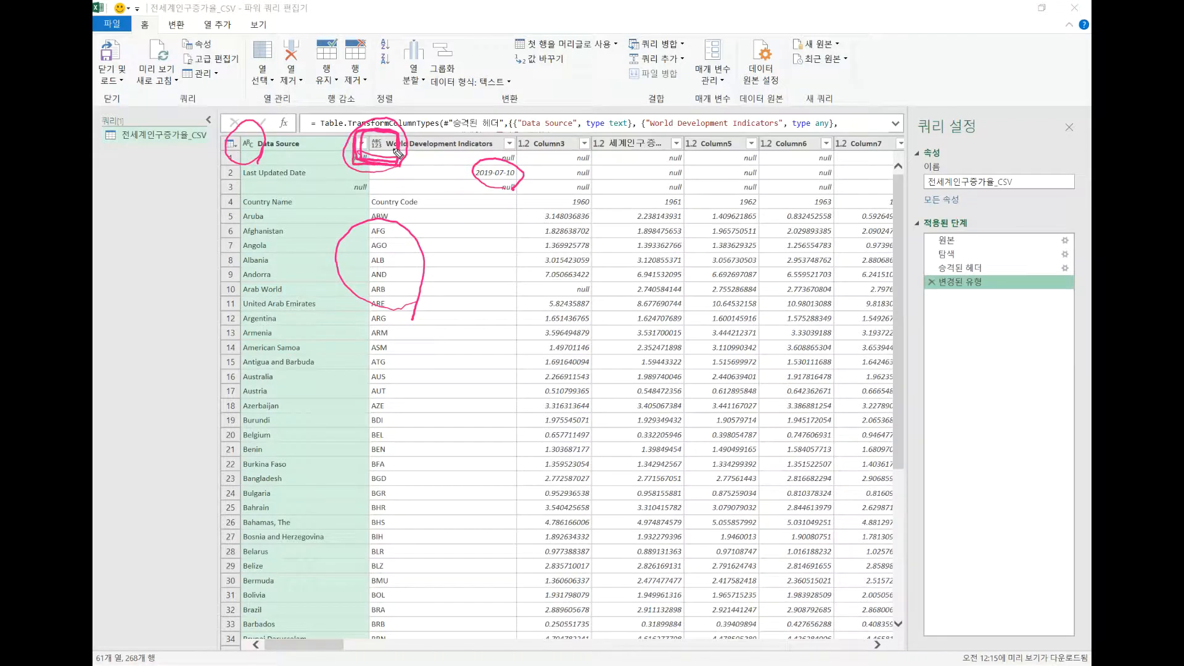
{"action": "left_click_drag", "start_coordinate": [364, 164], "coordinate": [395, 164]}
{"action": "mouse_move", "coordinate": [532, 157]}
{"action": "left_mouse_down"}
{"action": "mouse_move", "coordinate": [518, 154]}
{"action": "mouse_move", "coordinate": [543, 145]}
{"action": "mouse_move", "coordinate": [534, 166]}
{"action": "mouse_move", "coordinate": [543, 142]}
{"action": "left_mouse_up"}
{"action": "mouse_move", "coordinate": [555, 230]}
{"action": "left_mouse_down"}
{"action": "mouse_move", "coordinate": [594, 209]}
{"action": "mouse_move", "coordinate": [528, 206]}
{"action": "mouse_move", "coordinate": [554, 221]}
{"action": "left_mouse_up"}
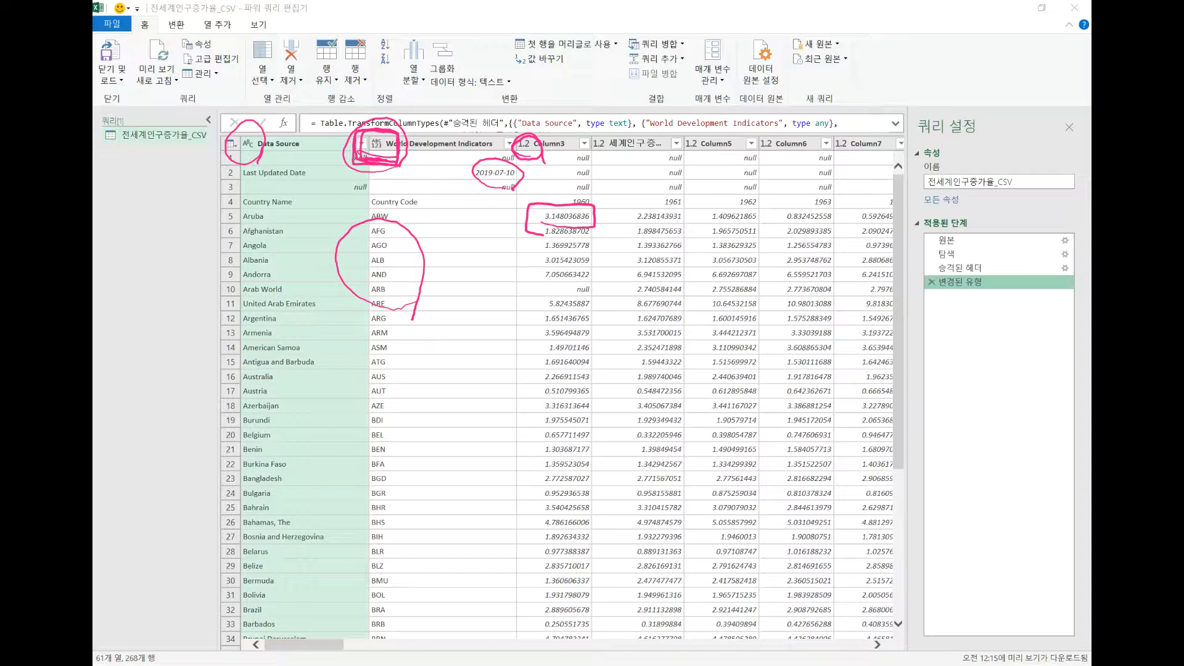
{"action": "key", "text": "Escape"}
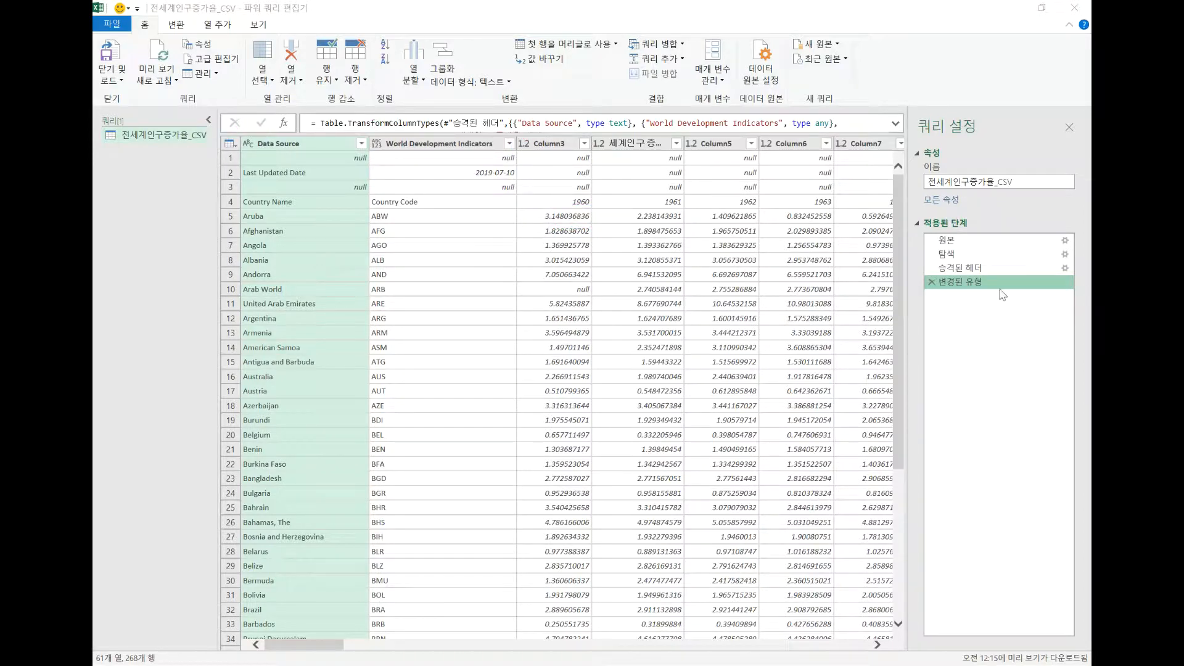
Delete the applied steps 변경된 유형 and 승격된 헤더 from the query
{"action": "left_click", "coordinate": [981, 270]}
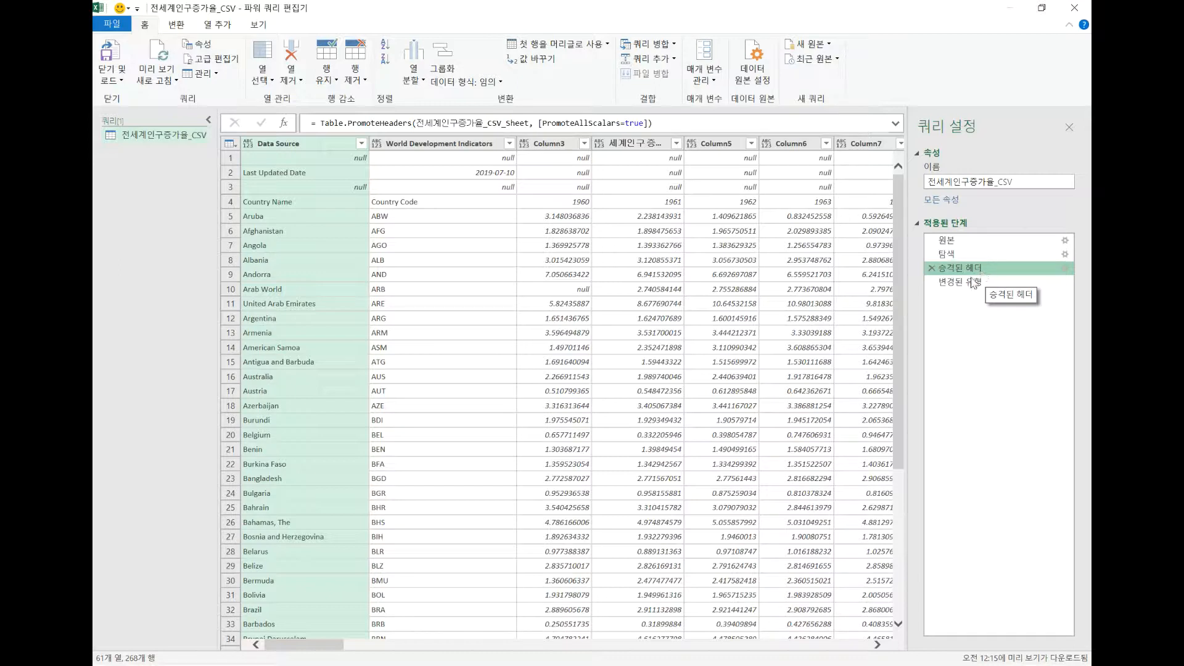
{"action": "left_click", "coordinate": [965, 282]}
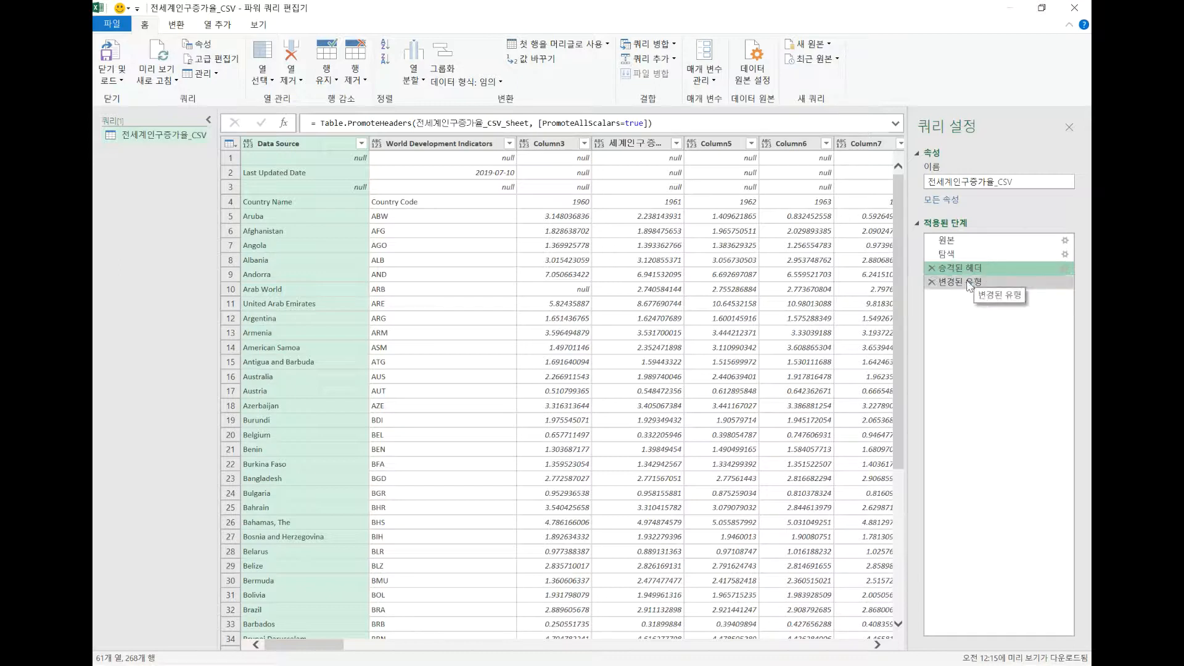
{"action": "left_click", "coordinate": [932, 282]}
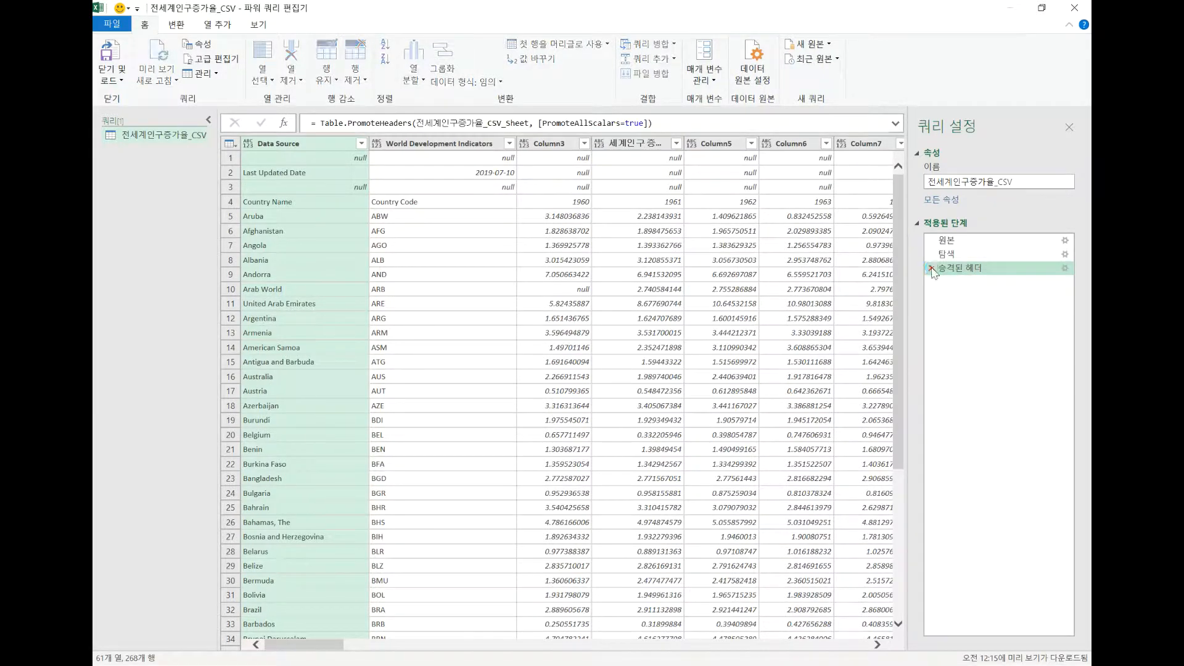
{"action": "left_click", "coordinate": [932, 268]}
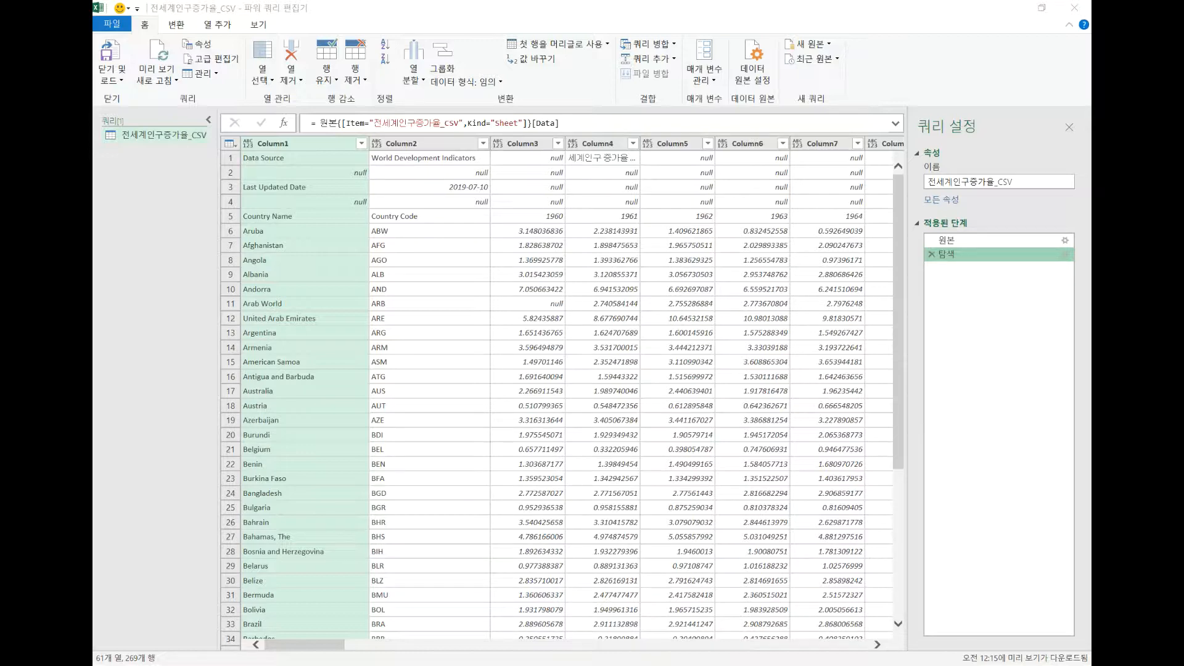
Examine the title rows above the Country Name header row and the year headings in row 5
{"action": "mouse_move", "coordinate": [531, 235]}
{"action": "left_mouse_down"}
{"action": "mouse_move", "coordinate": [790, 227]}
{"action": "mouse_move", "coordinate": [791, 214]}
{"action": "mouse_move", "coordinate": [808, 226]}
{"action": "mouse_move", "coordinate": [791, 245]}
{"action": "left_mouse_up"}
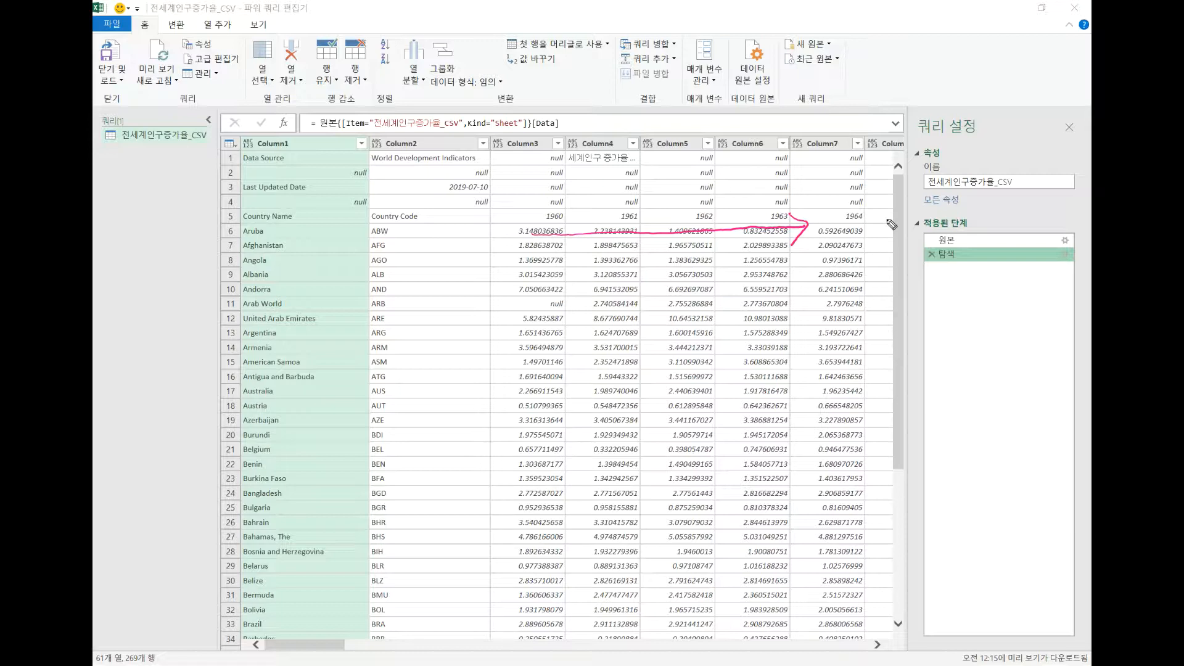
{"action": "mouse_move", "coordinate": [462, 174]}
{"action": "left_mouse_down"}
{"action": "mouse_move", "coordinate": [476, 156]}
{"action": "mouse_move", "coordinate": [446, 134]}
{"action": "left_mouse_up"}
{"action": "mouse_move", "coordinate": [411, 156]}
{"action": "left_mouse_down"}
{"action": "mouse_move", "coordinate": [424, 131]}
{"action": "mouse_move", "coordinate": [443, 155]}
{"action": "mouse_move", "coordinate": [433, 146]}
{"action": "mouse_move", "coordinate": [383, 166]}
{"action": "mouse_move", "coordinate": [432, 177]}
{"action": "mouse_move", "coordinate": [487, 165]}
{"action": "mouse_move", "coordinate": [475, 149]}
{"action": "mouse_move", "coordinate": [377, 179]}
{"action": "mouse_move", "coordinate": [484, 167]}
{"action": "mouse_move", "coordinate": [465, 145]}
{"action": "left_mouse_up"}
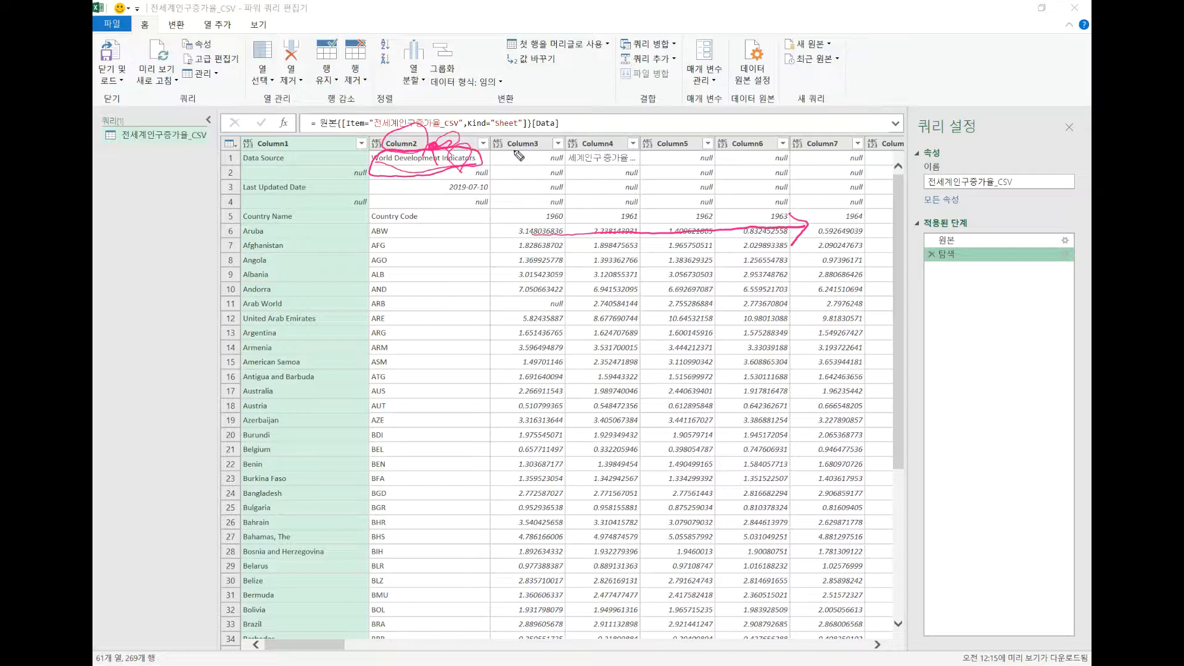
{"action": "mouse_move", "coordinate": [251, 219]}
{"action": "left_mouse_down"}
{"action": "mouse_move", "coordinate": [415, 234]}
{"action": "mouse_move", "coordinate": [839, 224]}
{"action": "mouse_move", "coordinate": [281, 231]}
{"action": "mouse_move", "coordinate": [270, 209]}
{"action": "mouse_move", "coordinate": [728, 209]}
{"action": "mouse_move", "coordinate": [829, 231]}
{"action": "left_mouse_up"}
{"action": "mouse_move", "coordinate": [558, 154]}
{"action": "left_mouse_down"}
{"action": "mouse_move", "coordinate": [534, 214]}
{"action": "mouse_move", "coordinate": [543, 205]}
{"action": "left_mouse_up"}
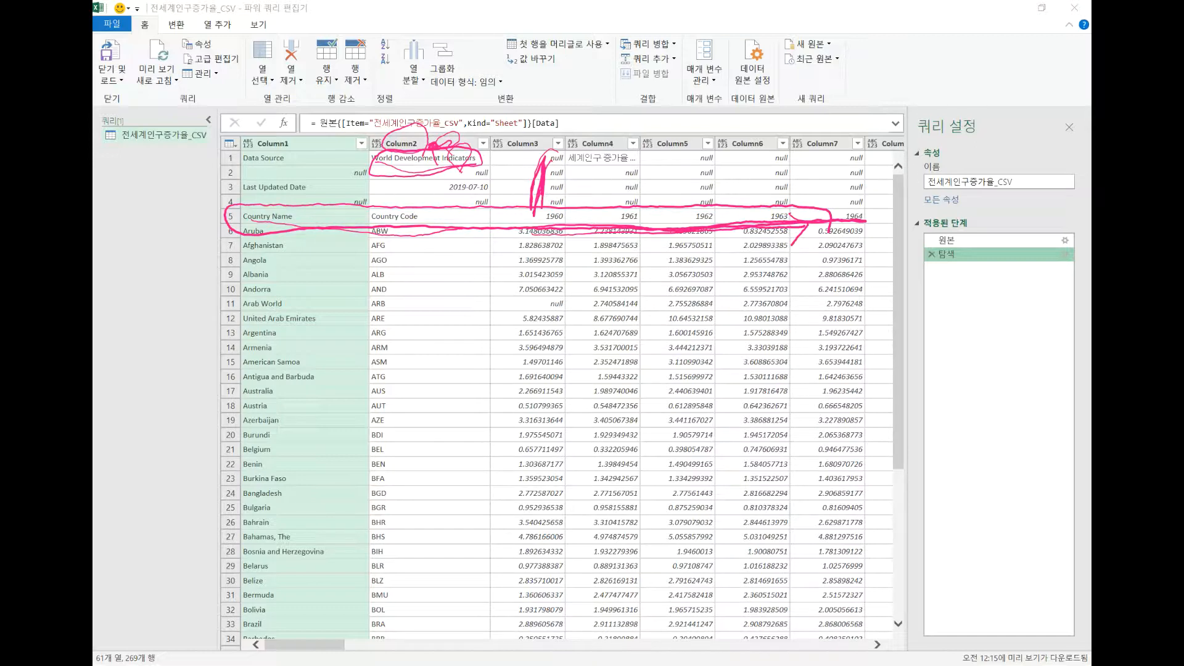
{"action": "key", "text": "Escape"}
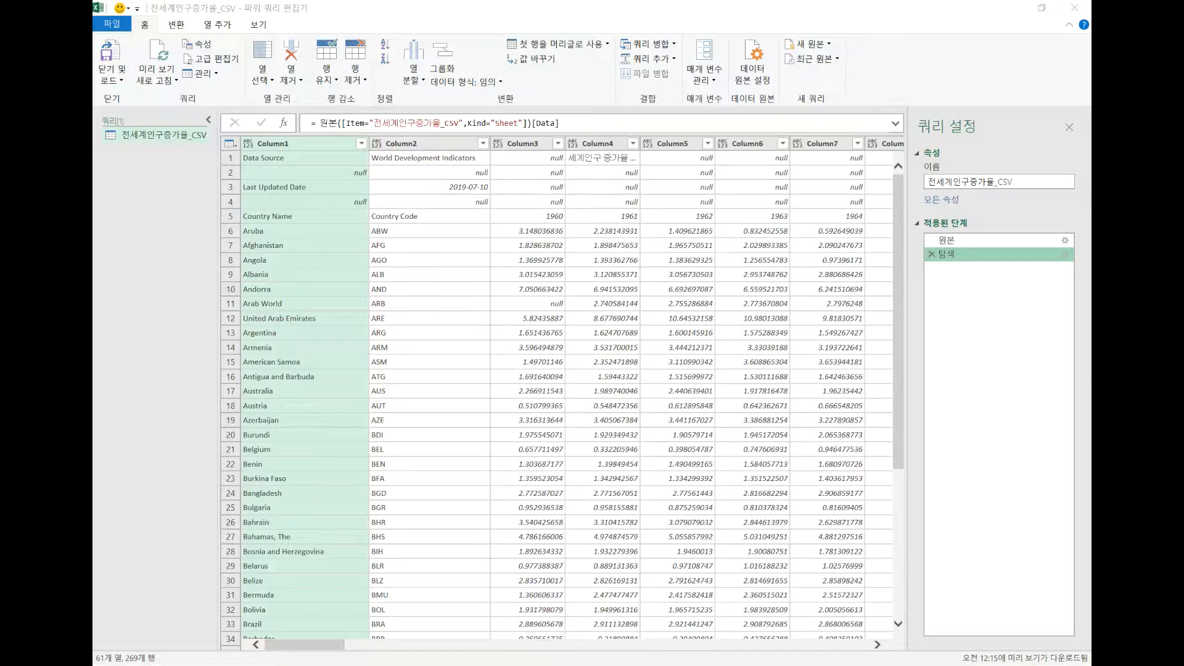
{"action": "mouse_move", "coordinate": [629, 157]}
{"action": "left_mouse_down"}
{"action": "mouse_move", "coordinate": [558, 161]}
{"action": "mouse_move", "coordinate": [592, 216]}
{"action": "mouse_move", "coordinate": [652, 214]}
{"action": "mouse_move", "coordinate": [644, 151]}
{"action": "mouse_move", "coordinate": [614, 145]}
{"action": "left_mouse_up"}
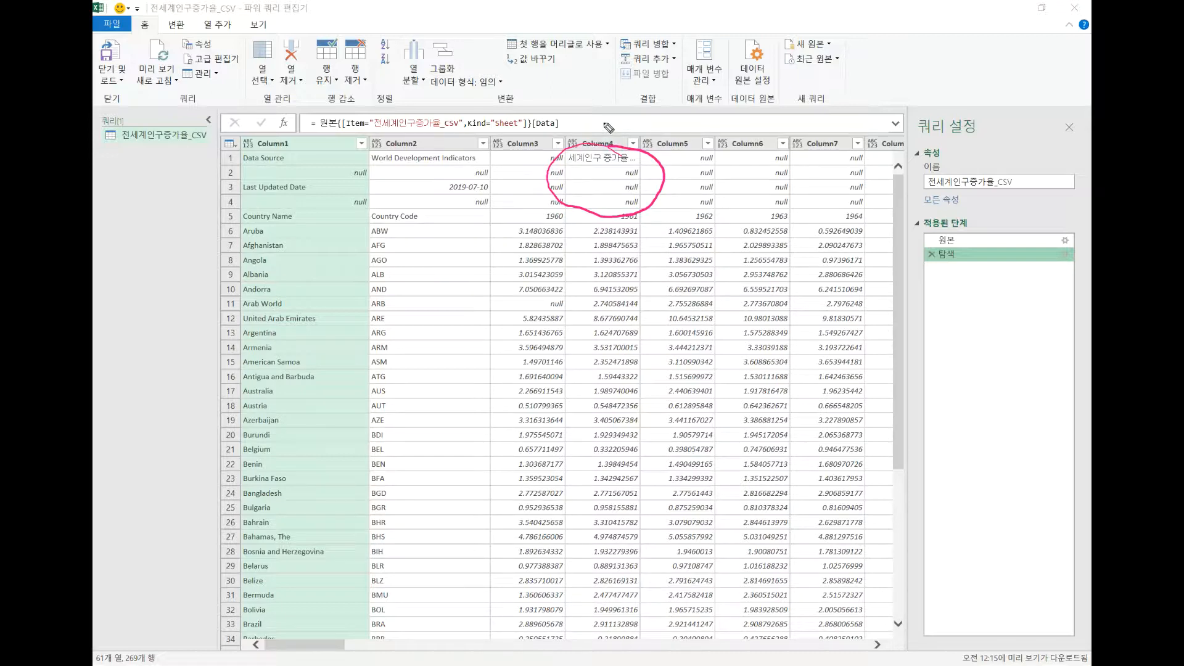
{"action": "mouse_move", "coordinate": [230, 203]}
{"action": "left_mouse_down"}
{"action": "mouse_move", "coordinate": [707, 207]}
{"action": "mouse_move", "coordinate": [714, 343]}
{"action": "mouse_move", "coordinate": [729, 336]}
{"action": "left_mouse_up"}
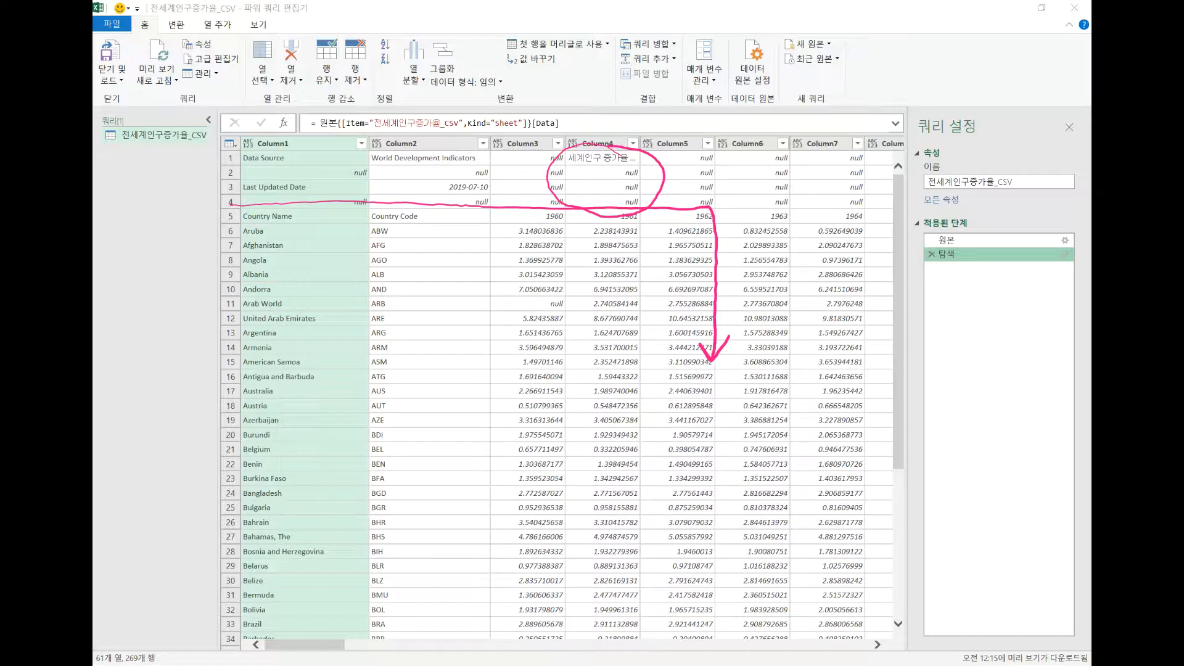
{"action": "key", "text": "Escape"}
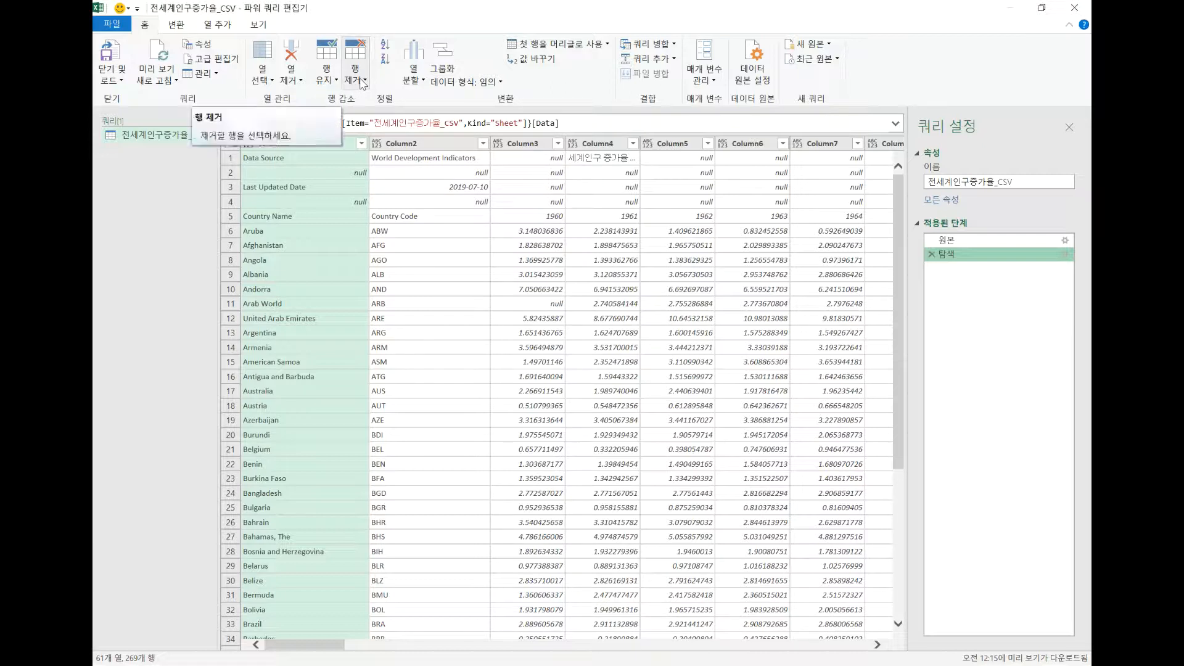
Remove the top 4 rows from the query and promote the first remaining row to column headers
{"action": "left_click", "coordinate": [362, 82]}
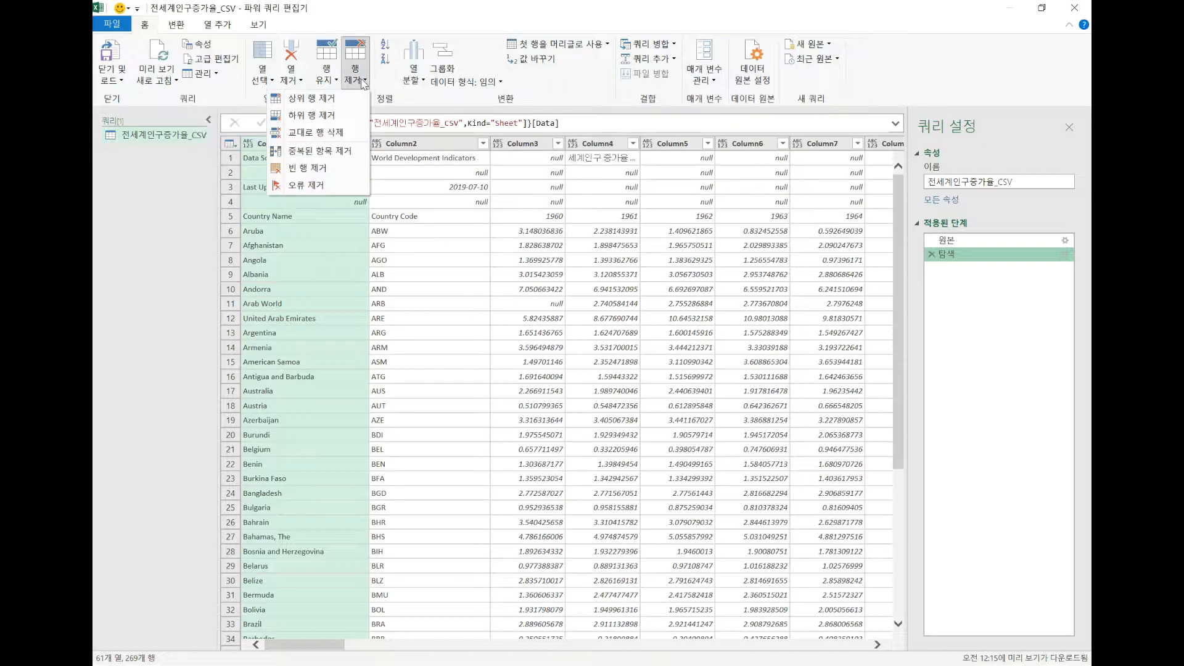
{"action": "left_click", "coordinate": [326, 100]}
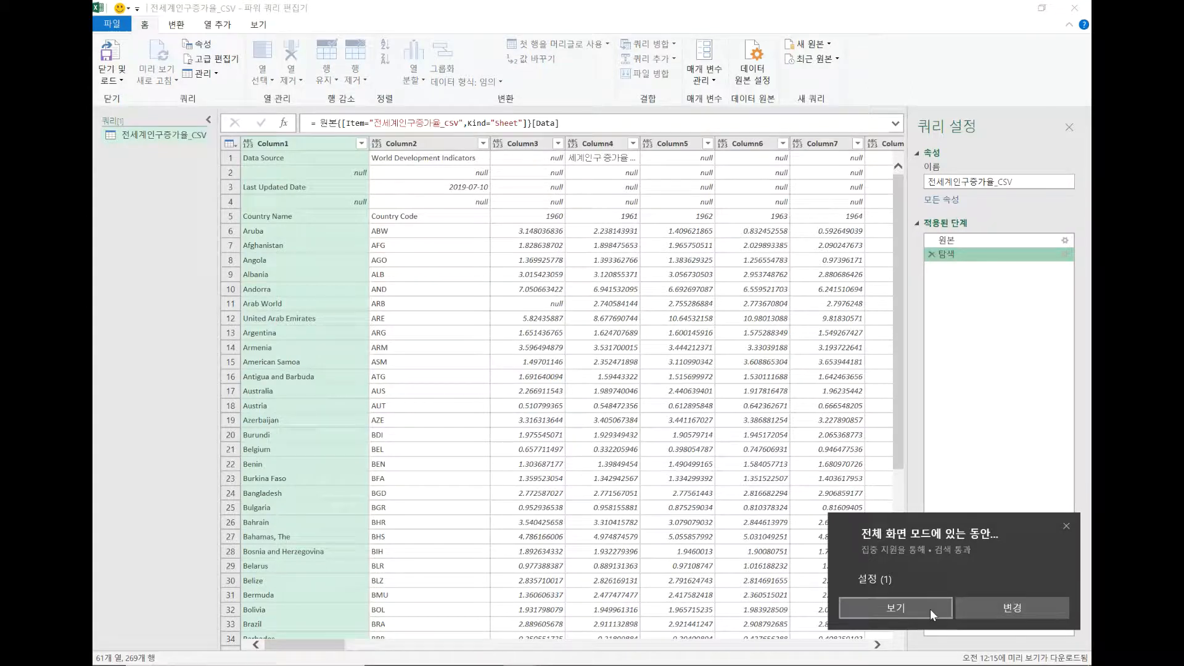
{"action": "left_click", "coordinate": [1066, 526]}
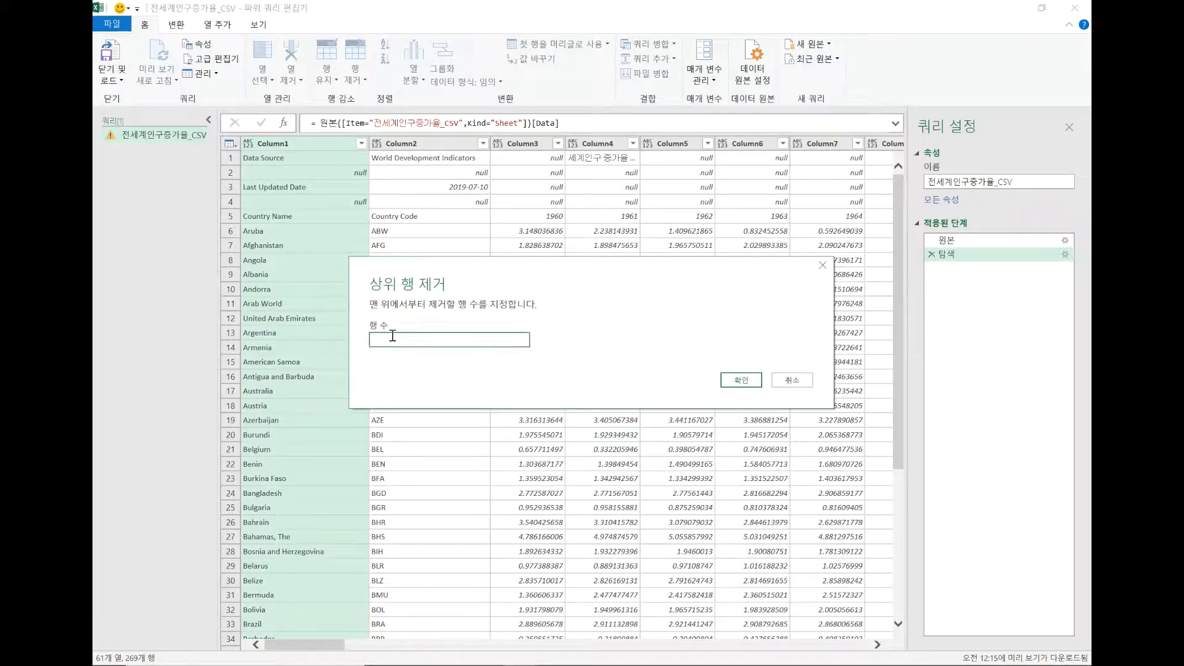
{"action": "type", "text": "4"}
{"action": "left_click", "coordinate": [743, 382]}
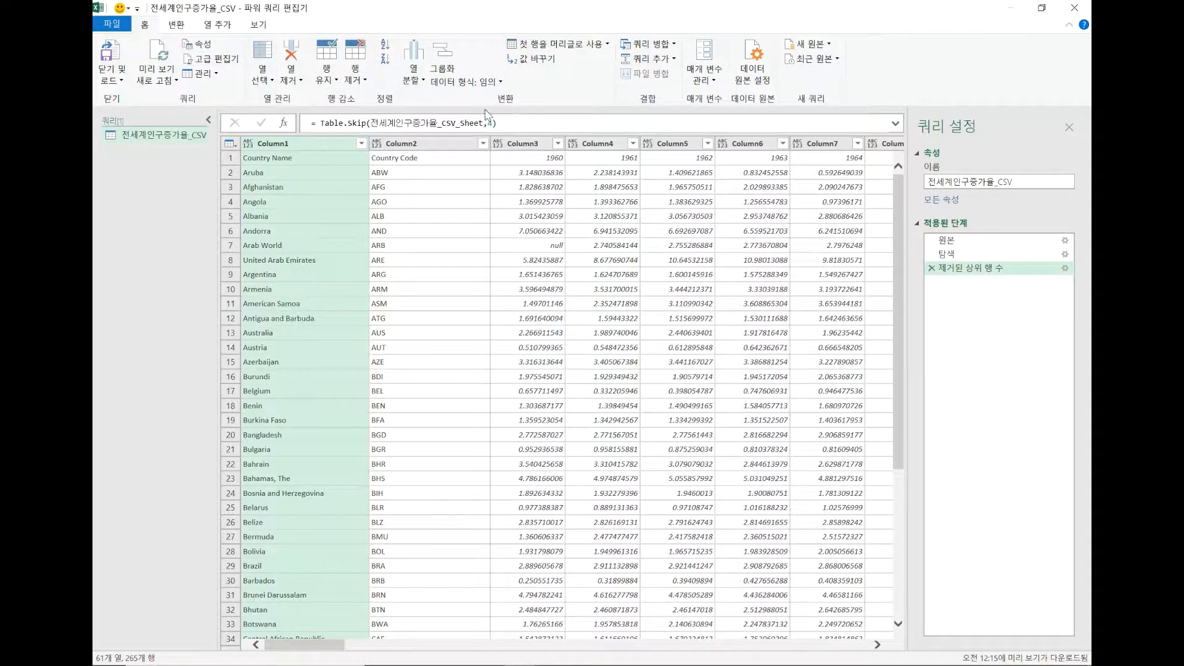
{"action": "left_click", "coordinate": [543, 53]}
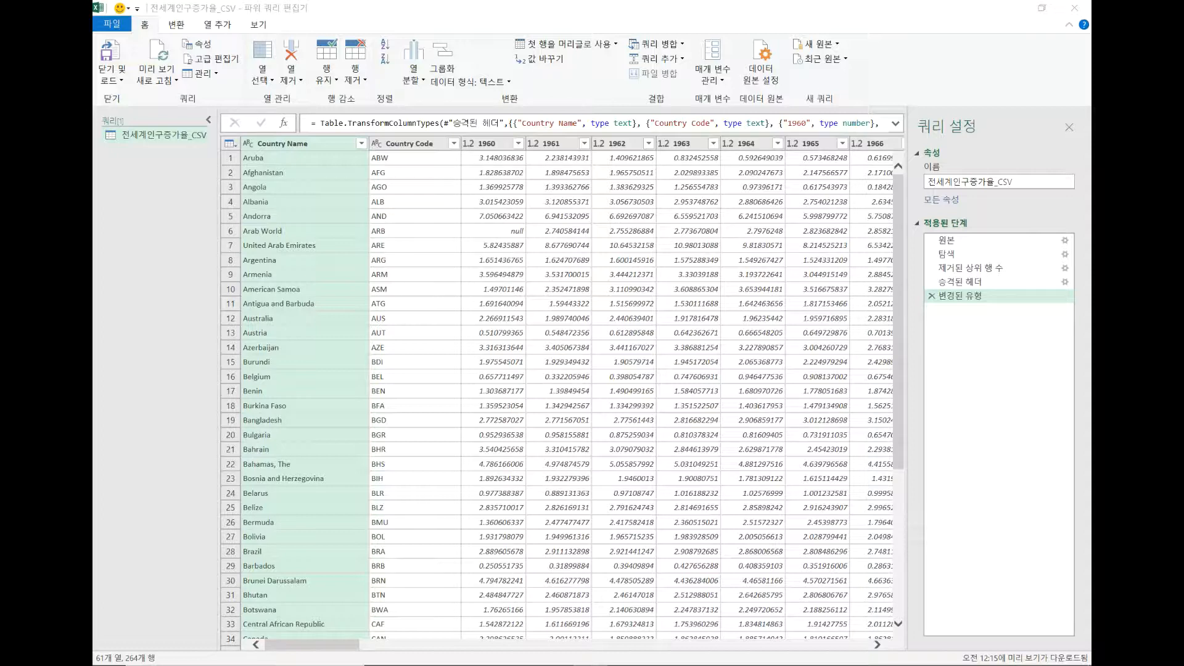
{"action": "left_click", "coordinate": [326, 146]}
{"action": "left_click", "coordinate": [420, 145], "text": "ctrl"}
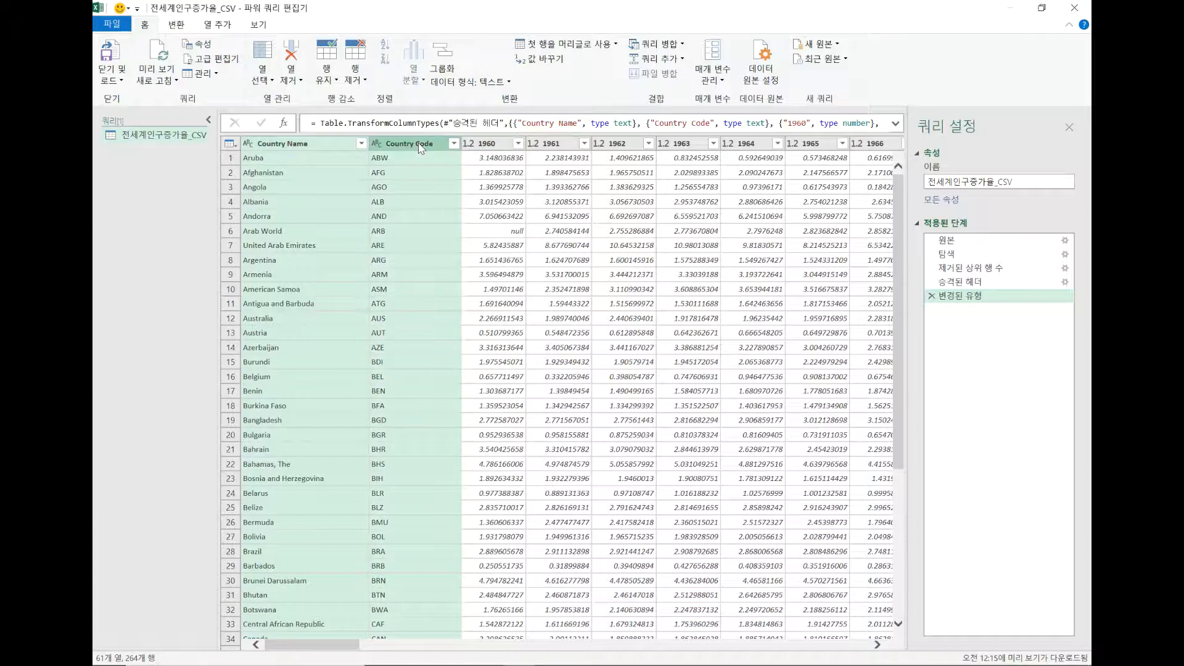
{"action": "left_click", "coordinate": [503, 145]}
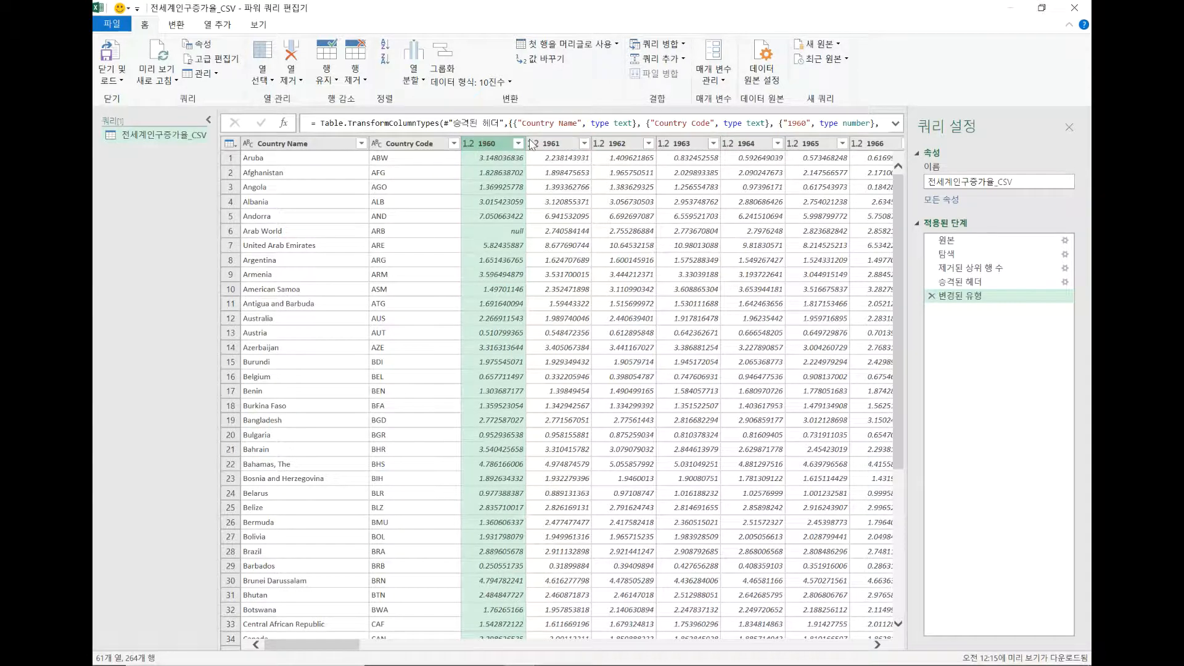
{"action": "left_click", "coordinate": [562, 146]}
{"action": "left_click", "coordinate": [629, 148]}
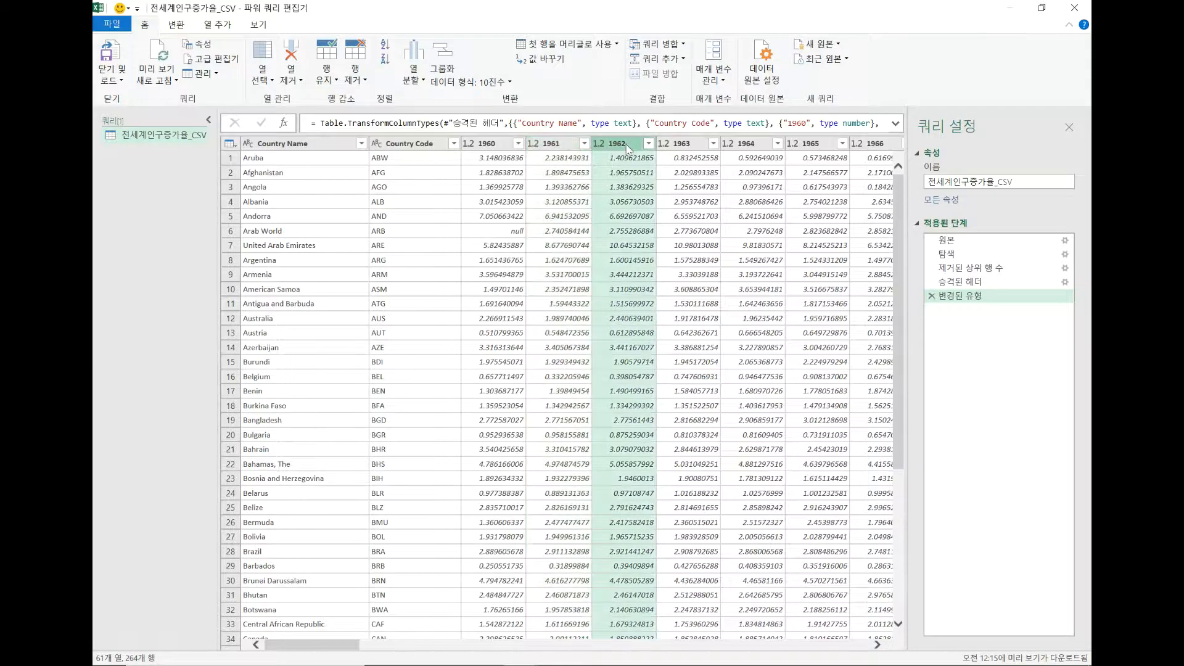
{"action": "left_click", "coordinate": [508, 148]}
{"action": "left_click", "coordinate": [557, 148]}
{"action": "left_click", "coordinate": [628, 148]}
Select the whole range of year columns from 1960 through 2018
{"action": "left_click", "coordinate": [513, 148]}
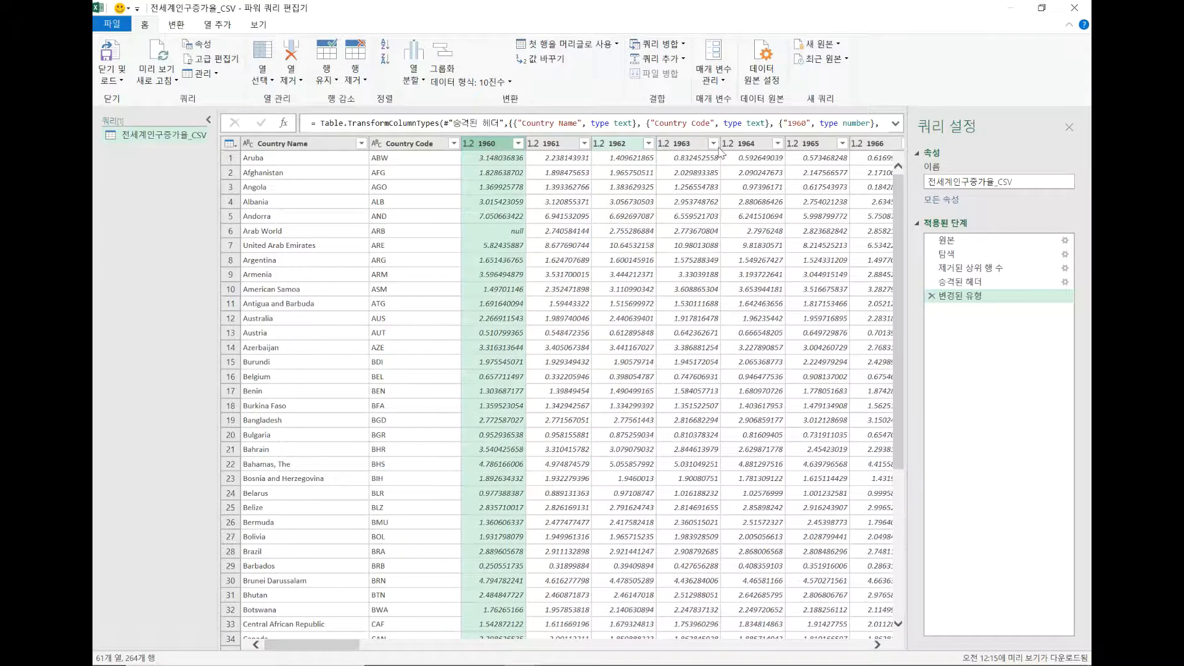
{"action": "left_click_drag", "start_coordinate": [315, 651], "coordinate": [830, 662]}
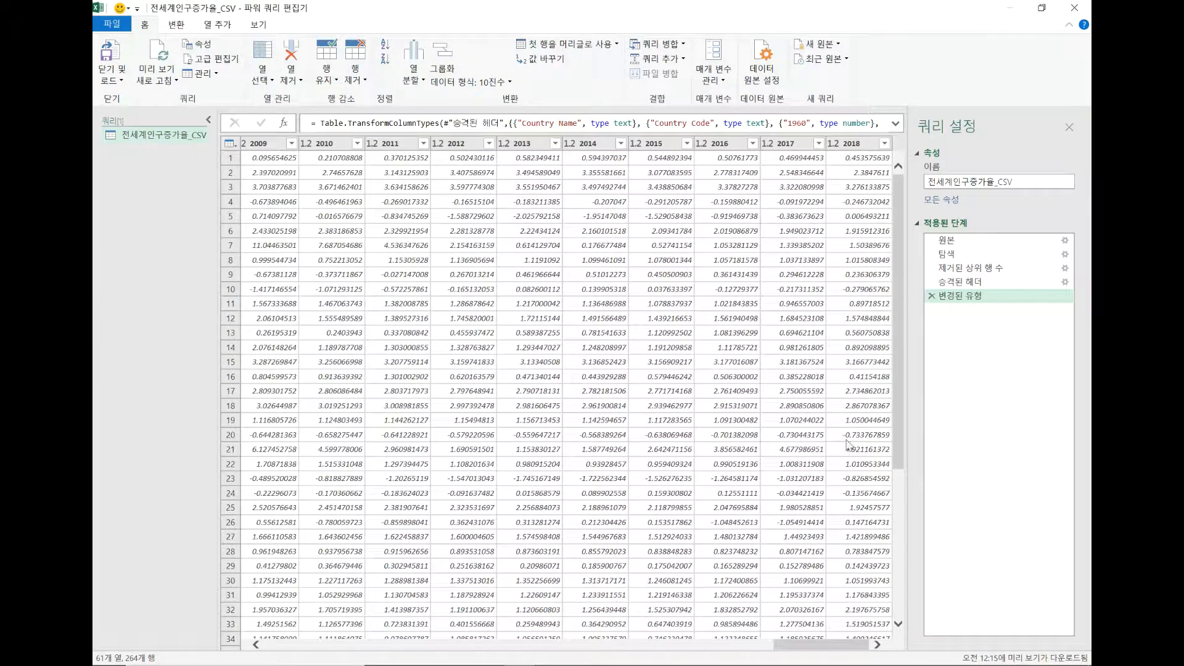
{"action": "left_click", "coordinate": [857, 145], "text": "shift"}
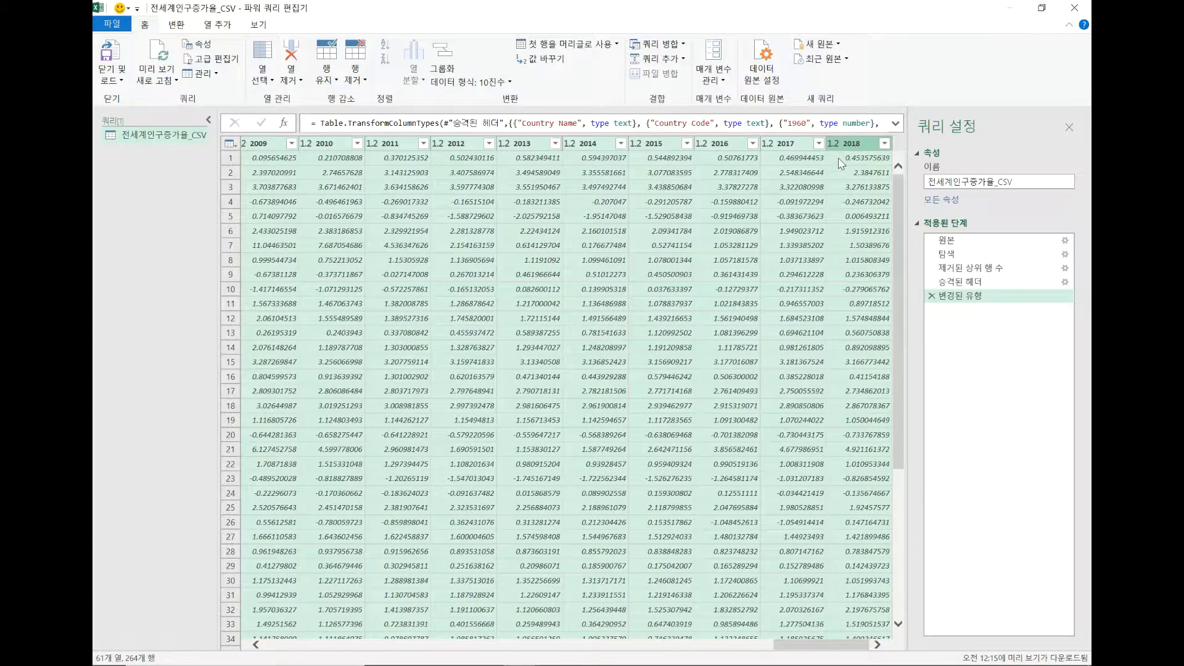
{"action": "left_click_drag", "start_coordinate": [796, 646], "coordinate": [269, 644]}
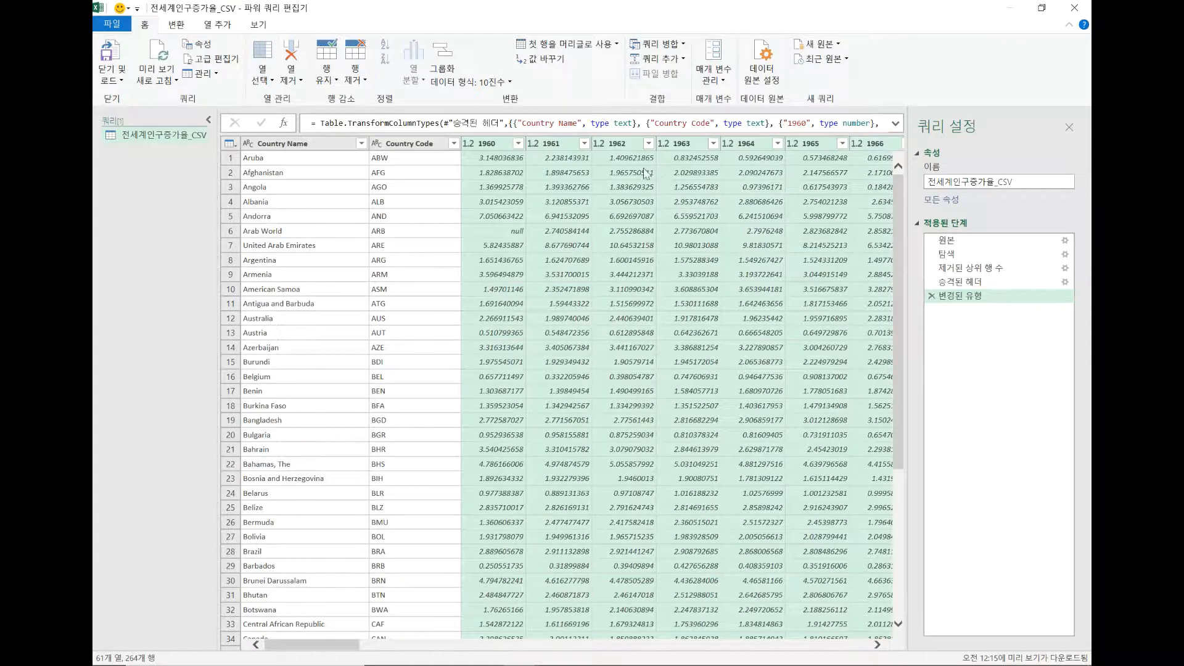
{"action": "left_click", "coordinate": [294, 148]}
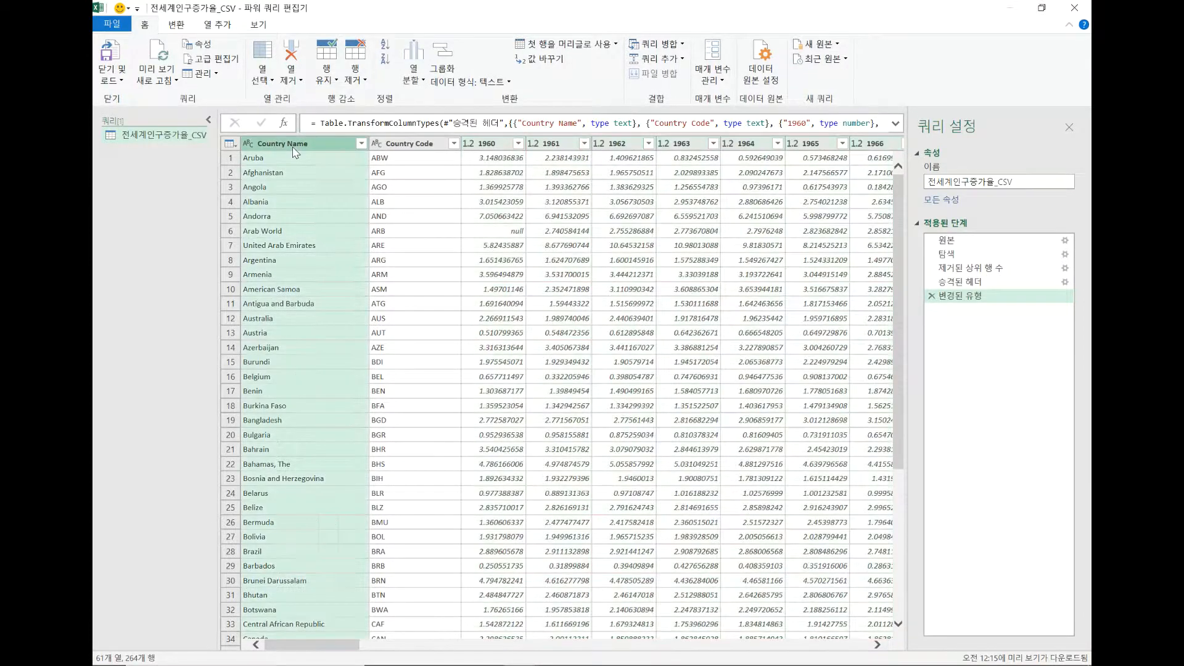
{"action": "left_click", "coordinate": [399, 146], "text": "shift"}
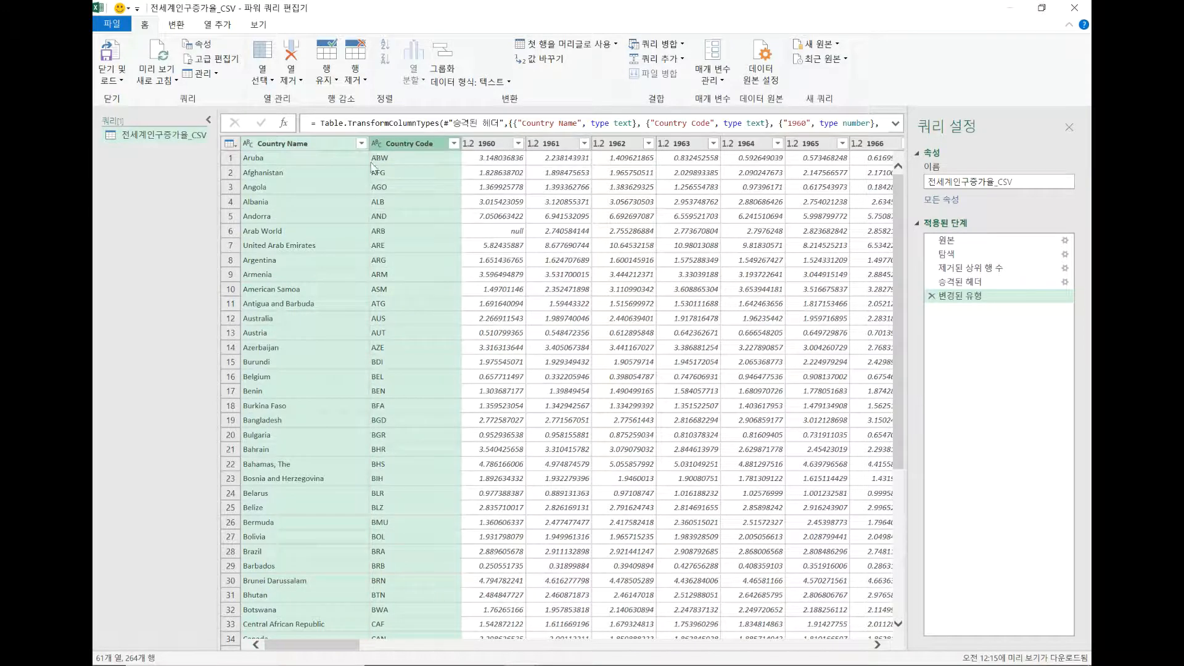
{"action": "left_click", "coordinate": [185, 28]}
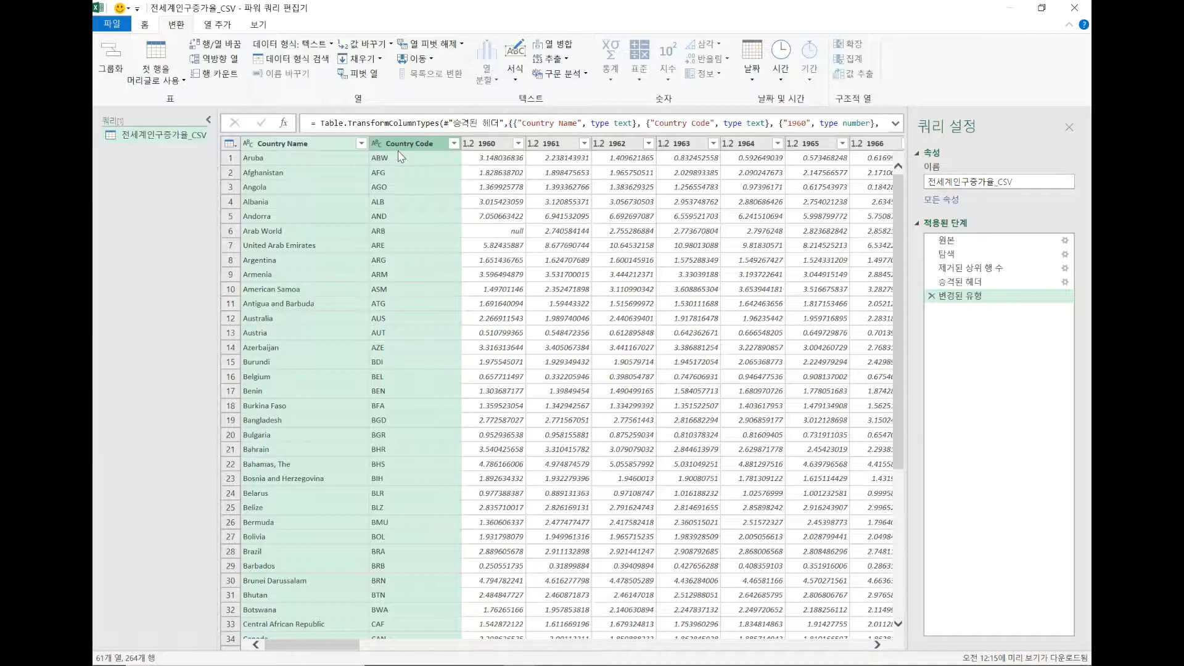
{"action": "left_click", "coordinate": [462, 44]}
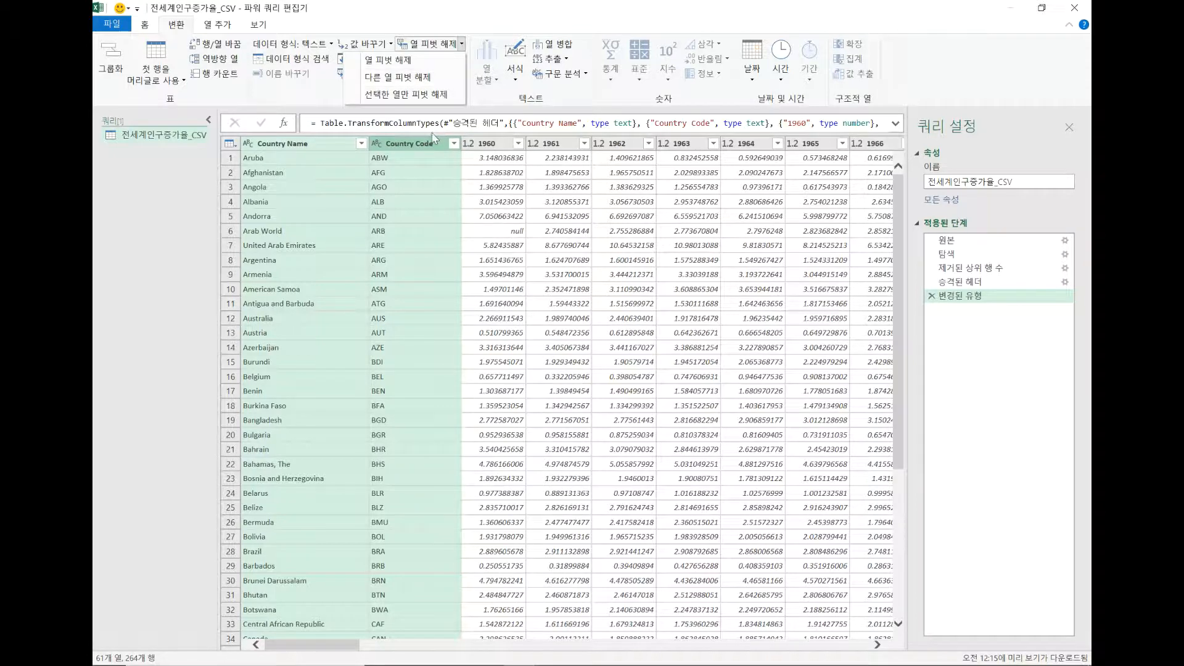
{"action": "left_click", "coordinate": [303, 222]}
{"action": "left_click", "coordinate": [308, 145]}
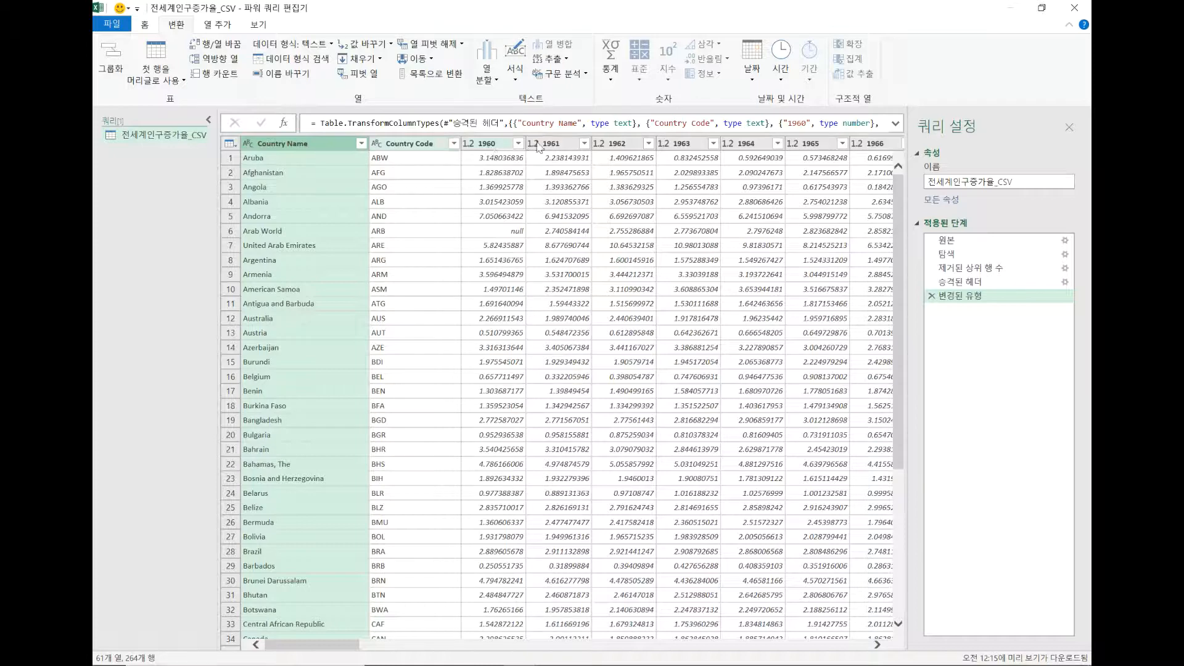
{"action": "left_click", "coordinate": [407, 148], "text": "ctrl"}
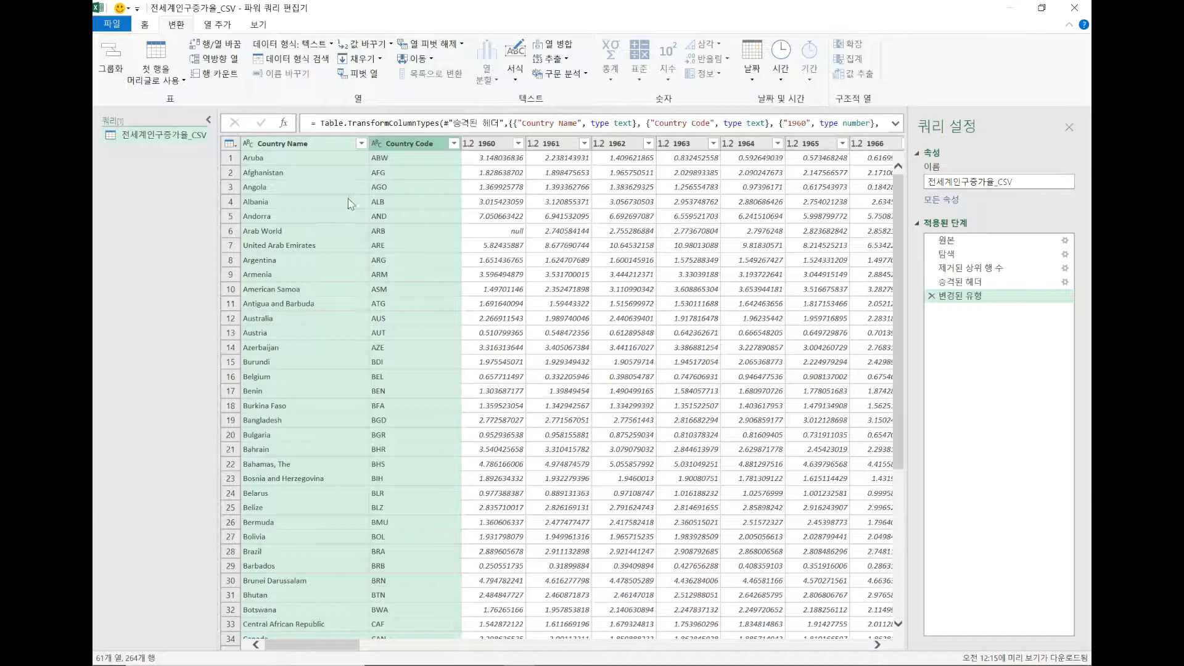
{"action": "right_click", "coordinate": [407, 200]}
Unpivot all other columns while keeping Country Name and Country Code as the fixed columns
{"action": "left_click", "coordinate": [305, 143]}
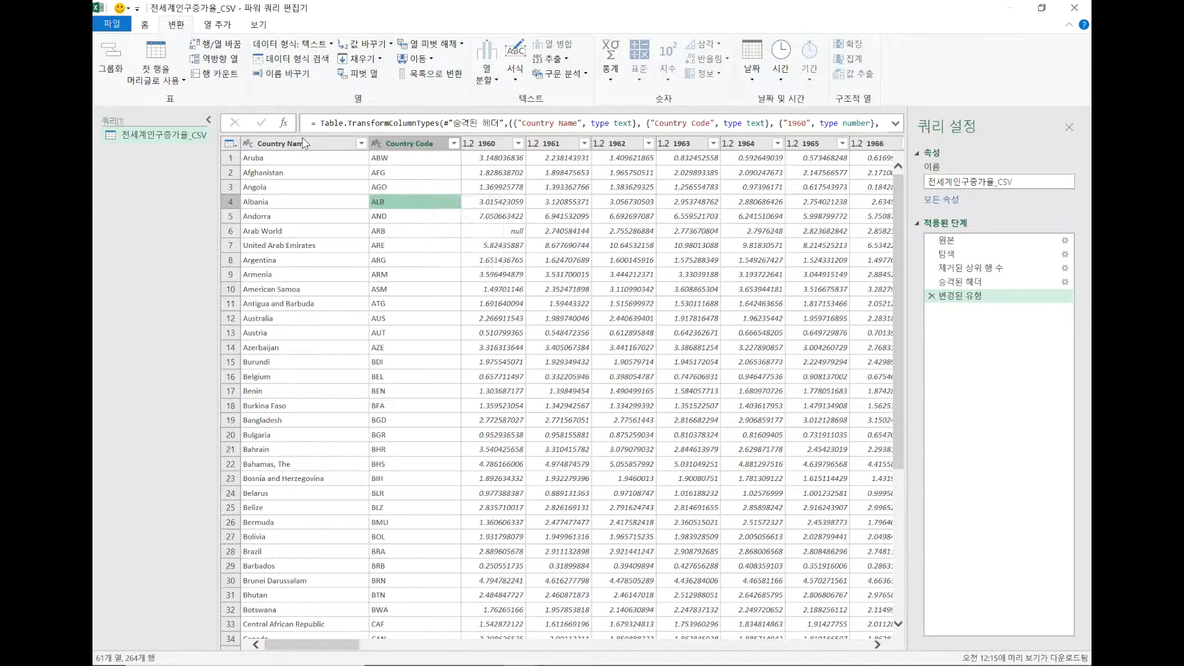
{"action": "left_click", "coordinate": [424, 146], "text": "ctrl"}
{"action": "right_click", "coordinate": [425, 146]}
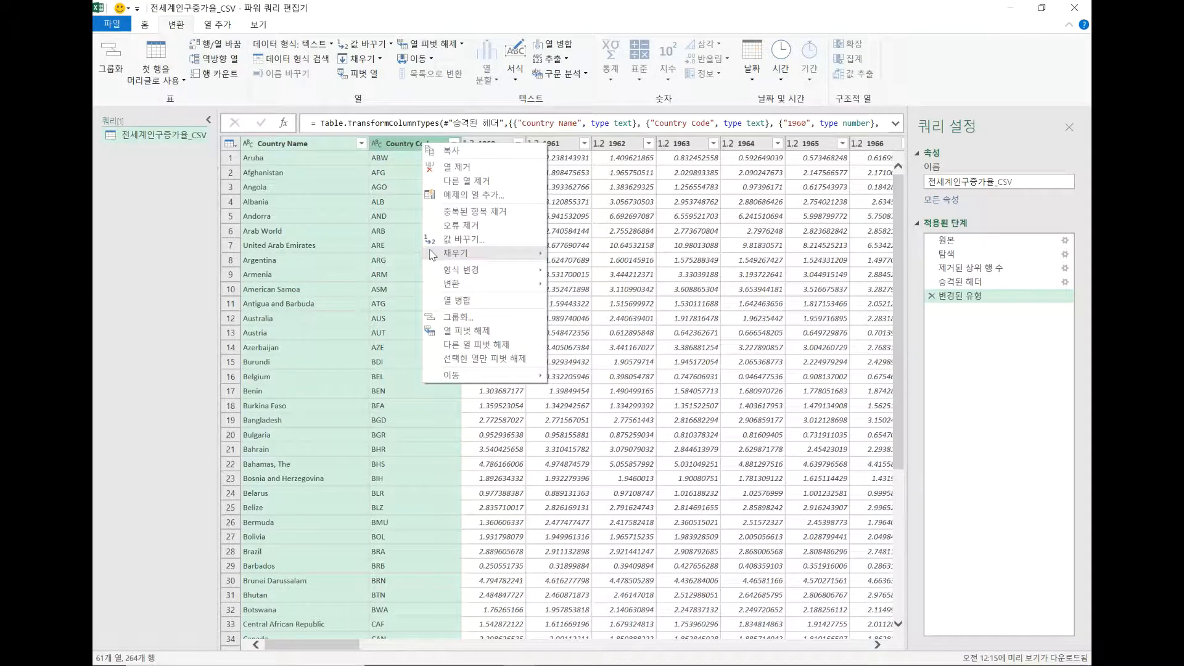
{"action": "left_click", "coordinate": [475, 348]}
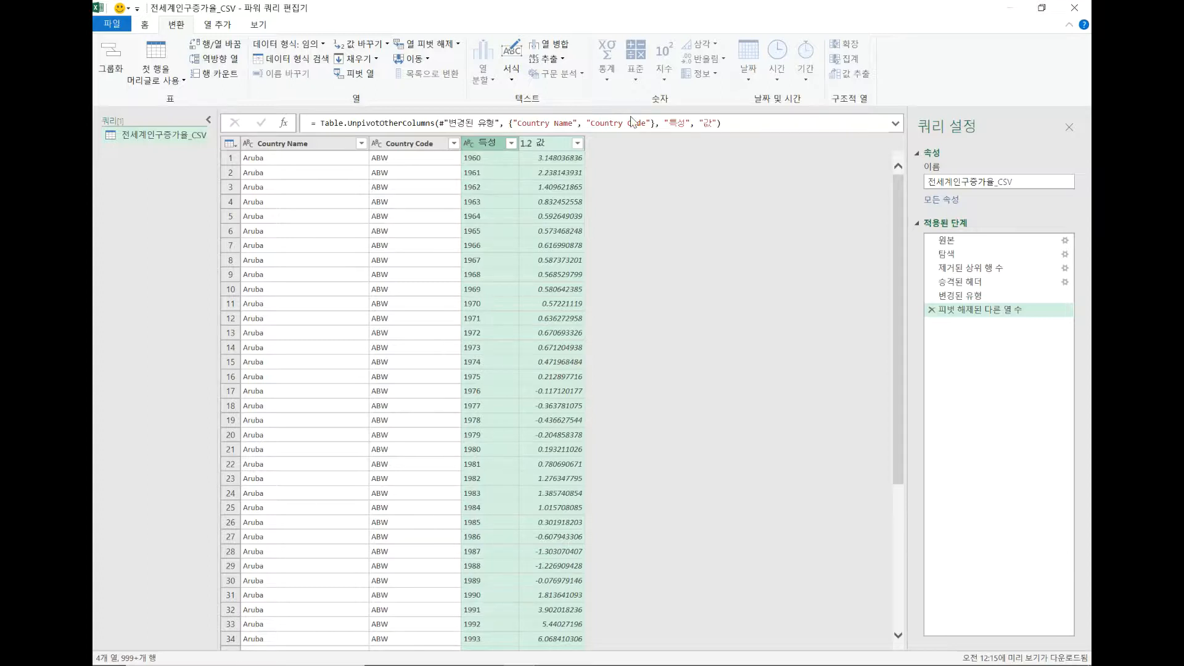
Rename the unpivoted attribute column 특성 as 년도
{"action": "double_click", "coordinate": [493, 143]}
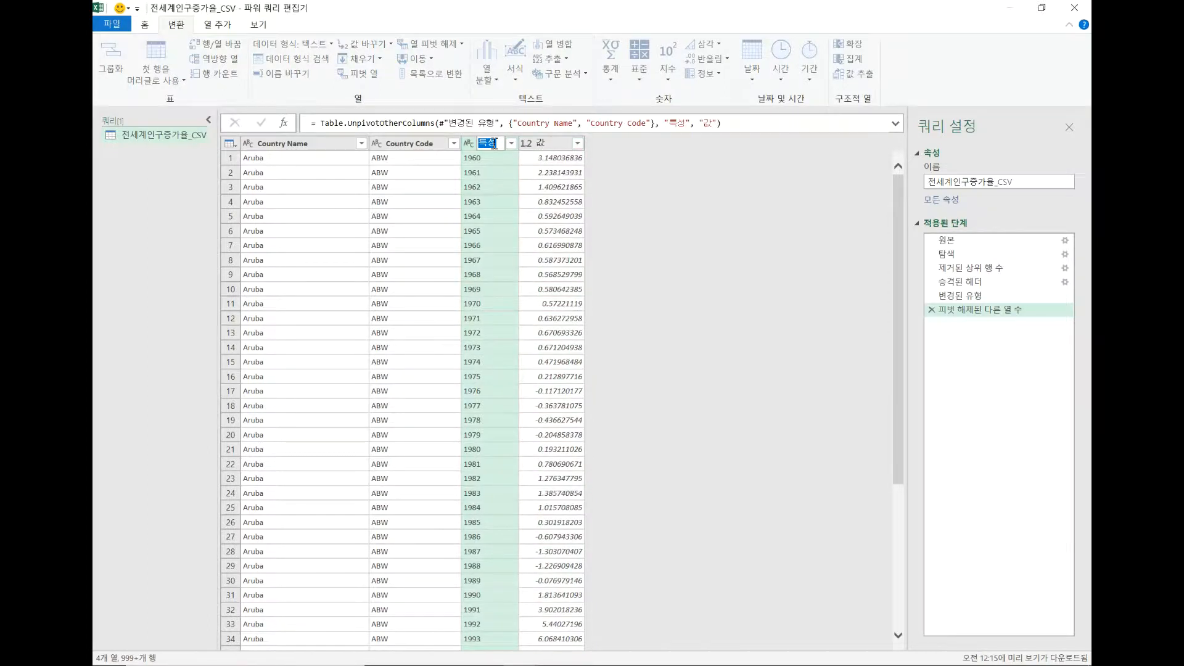
{"action": "type", "text": "년"}
{"action": "type", "text": "ㄴ"}
{"action": "type", "text": "도"}
{"action": "key", "text": "Return"}
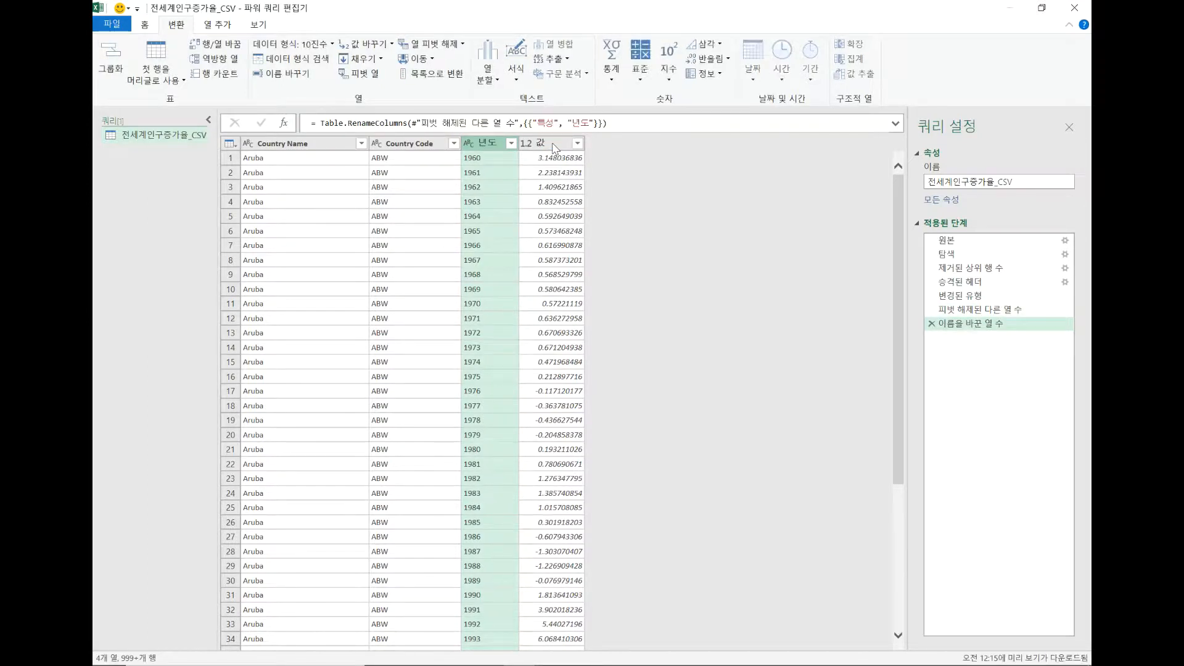
Rename the unpivoted value column 값 as 인구증율
{"action": "double_click", "coordinate": [554, 144]}
{"action": "type", "text": "인구증가유"}
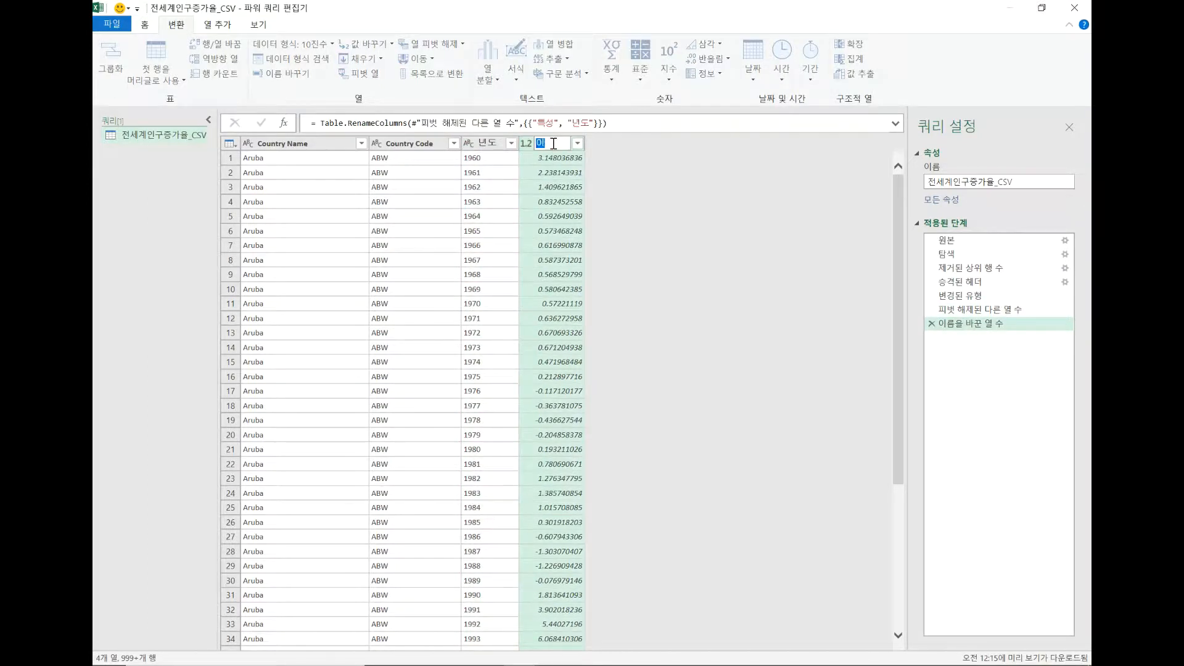
{"action": "type", "text": "ㄹ"}
{"action": "key", "text": "Return"}
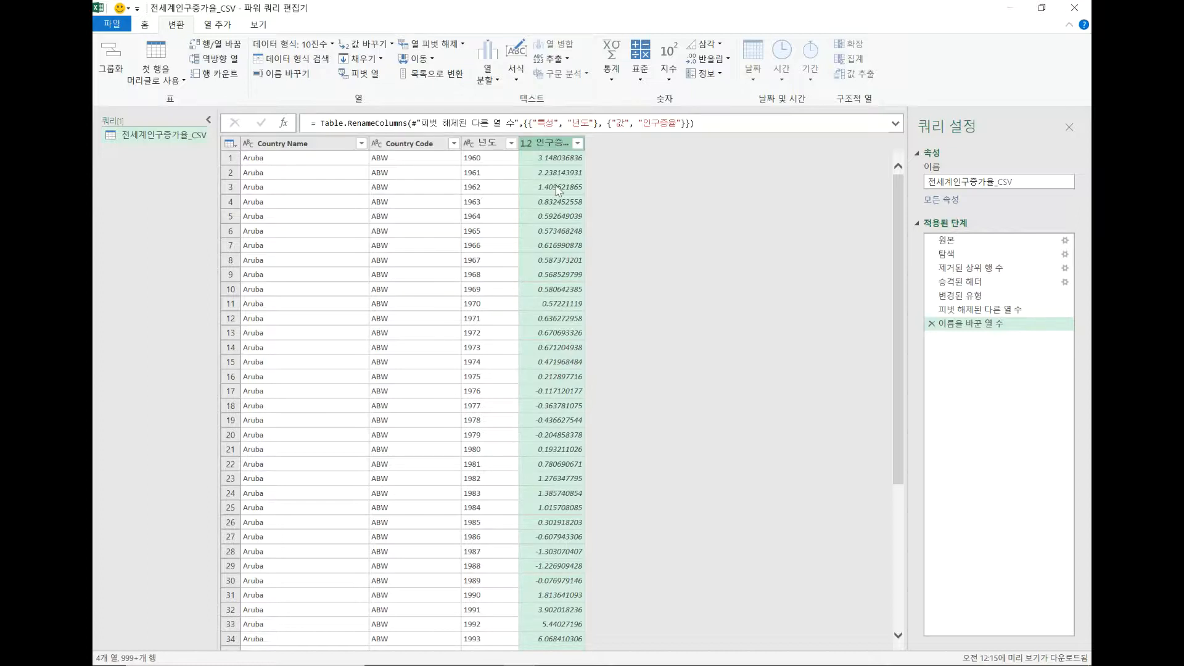
Close the query editor and load the cleaned query into the Excel workbook as a table
{"action": "left_click", "coordinate": [144, 26]}
{"action": "left_click", "coordinate": [122, 80]}
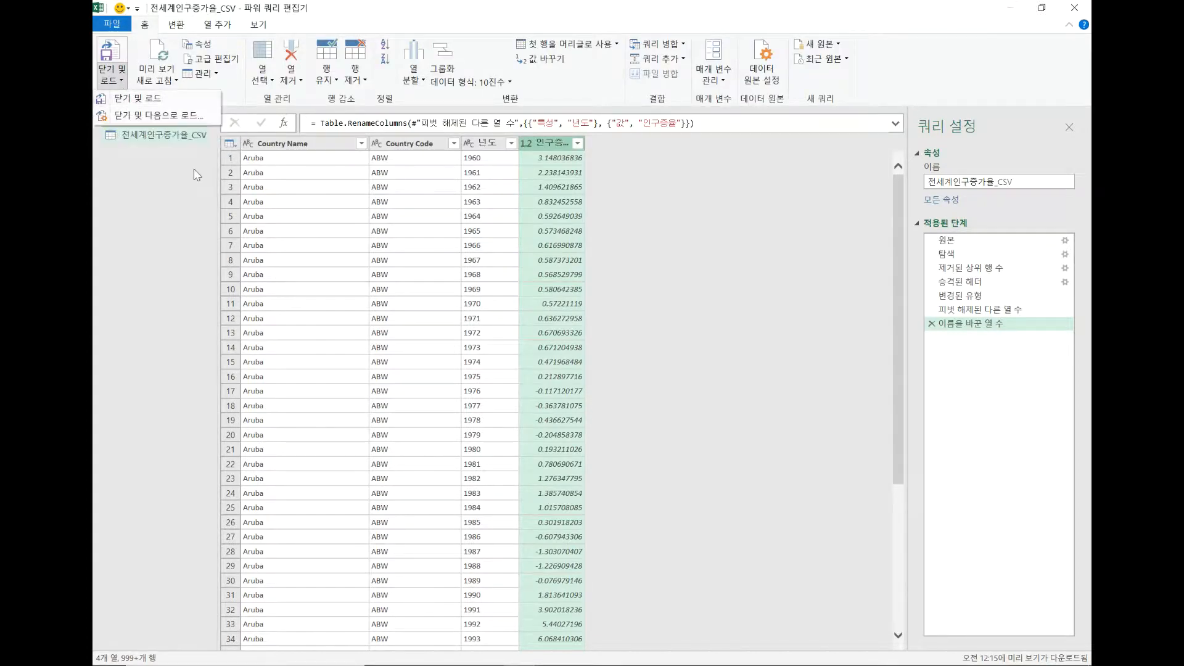
{"action": "left_click", "coordinate": [154, 105]}
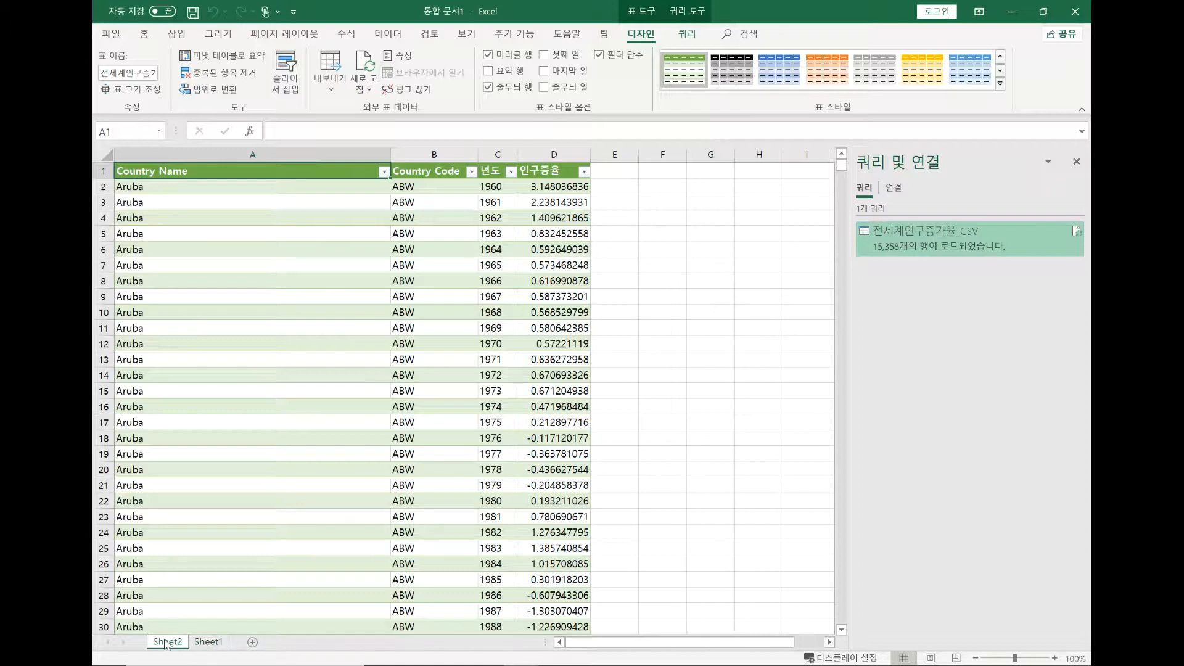
Create a pivot table on a new worksheet from the loaded table 전세계인구증가율_CSV
{"action": "left_click", "coordinate": [357, 225]}
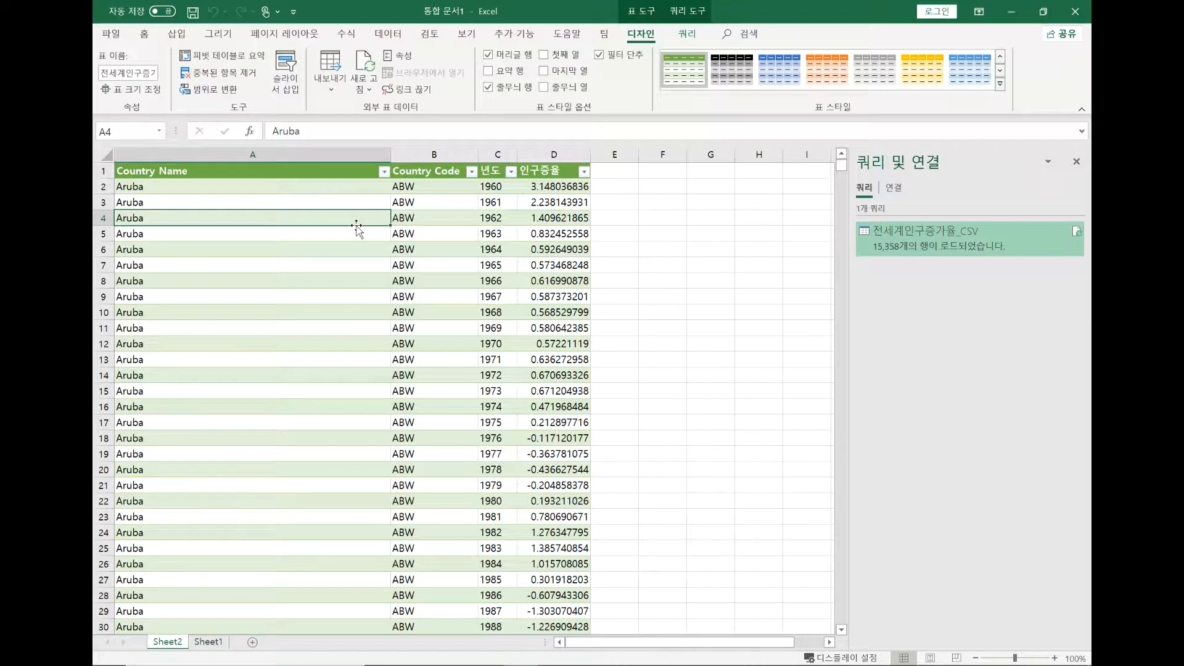
{"action": "left_click", "coordinate": [126, 74]}
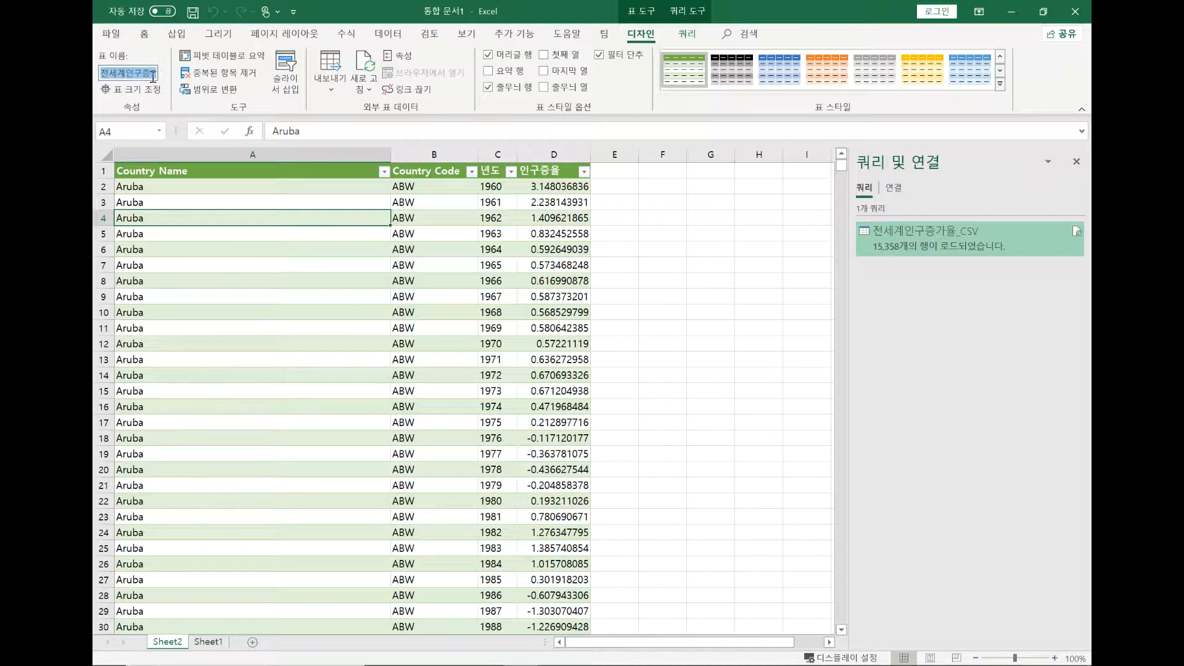
{"action": "left_click", "coordinate": [334, 343]}
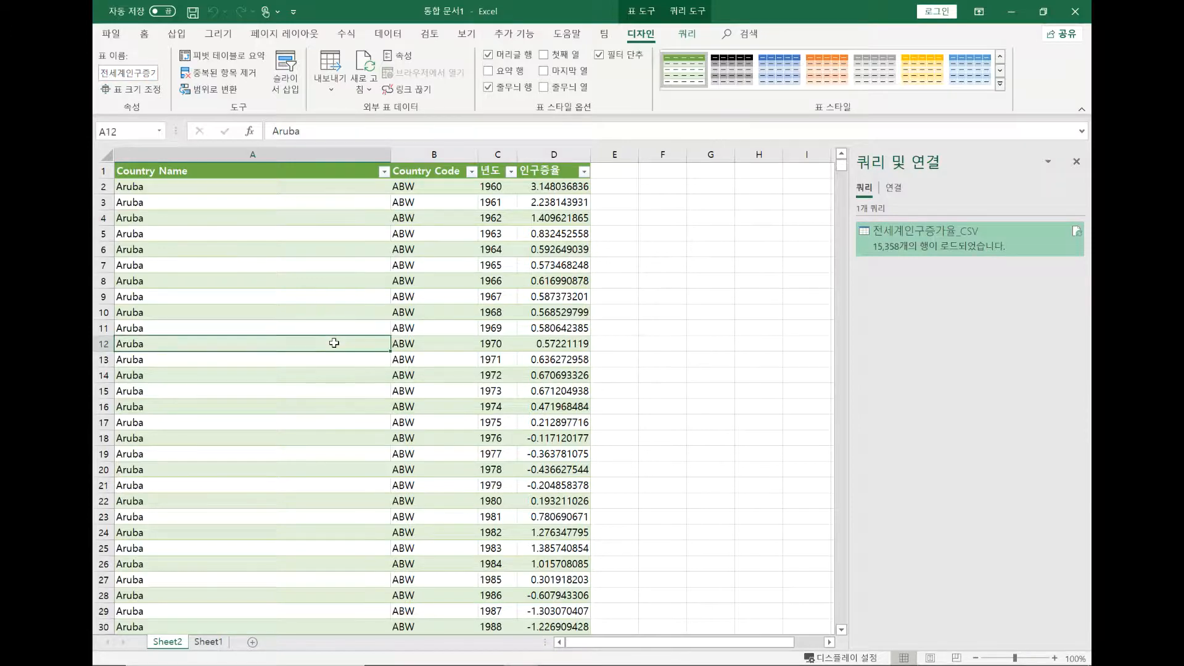
{"action": "left_click", "coordinate": [234, 57]}
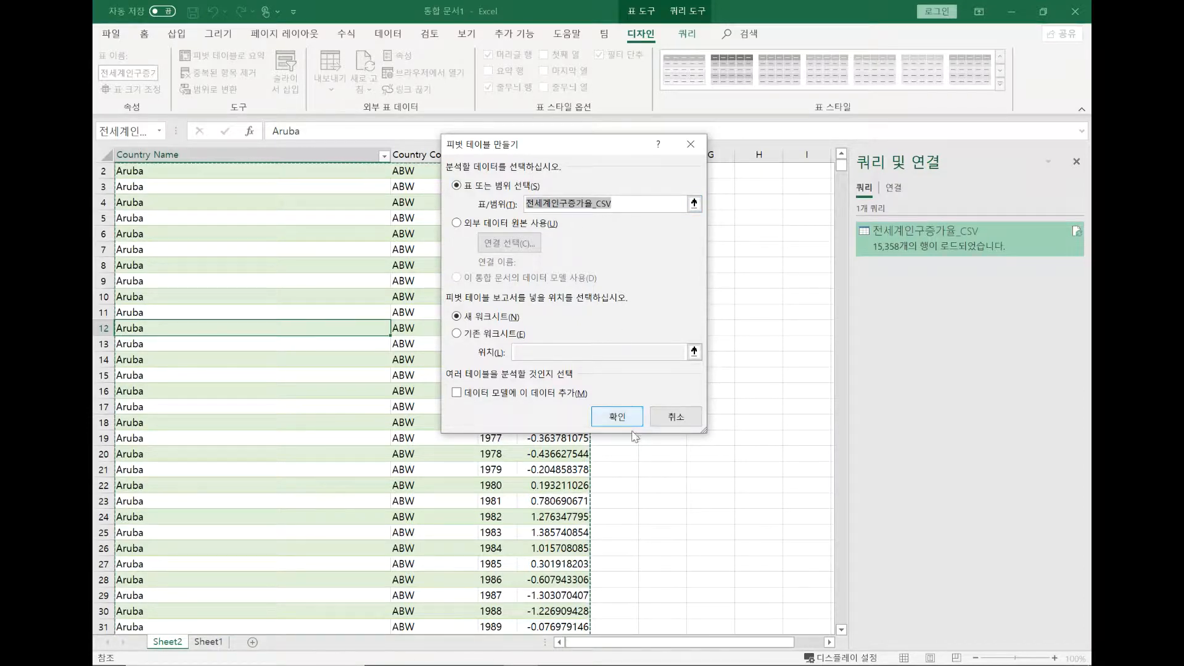
{"action": "left_click", "coordinate": [618, 416]}
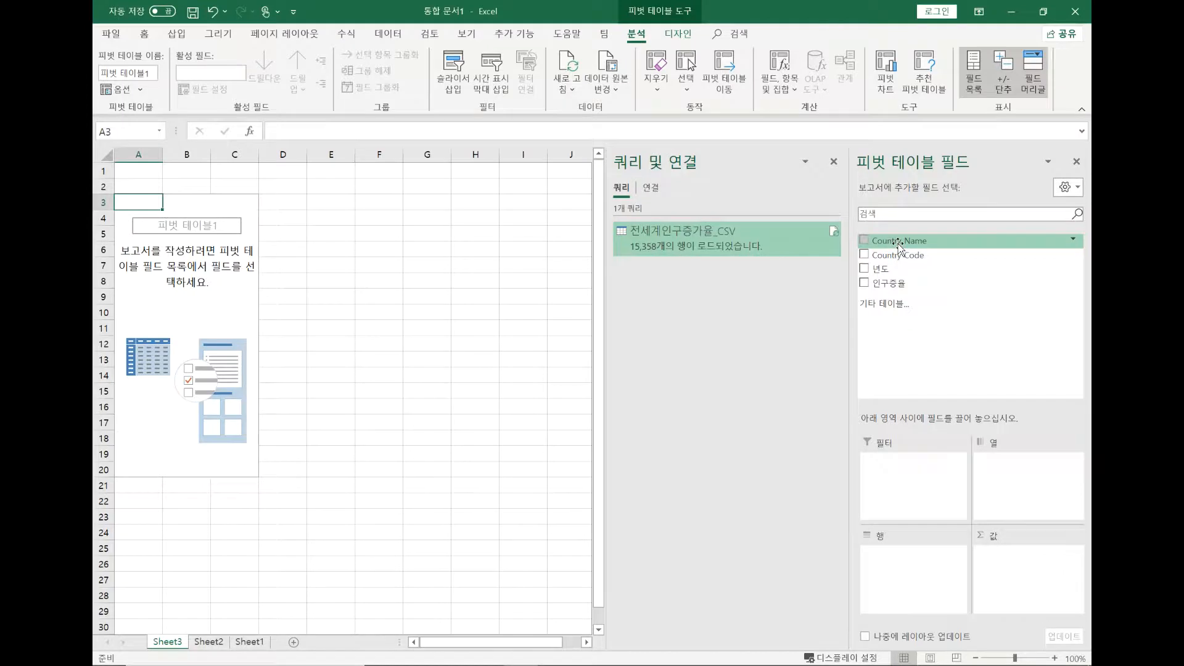
Add Country Name and 년도 to the pivot table's rows and 인구증율 to its values
{"action": "left_click_drag", "start_coordinate": [901, 242], "coordinate": [913, 562]}
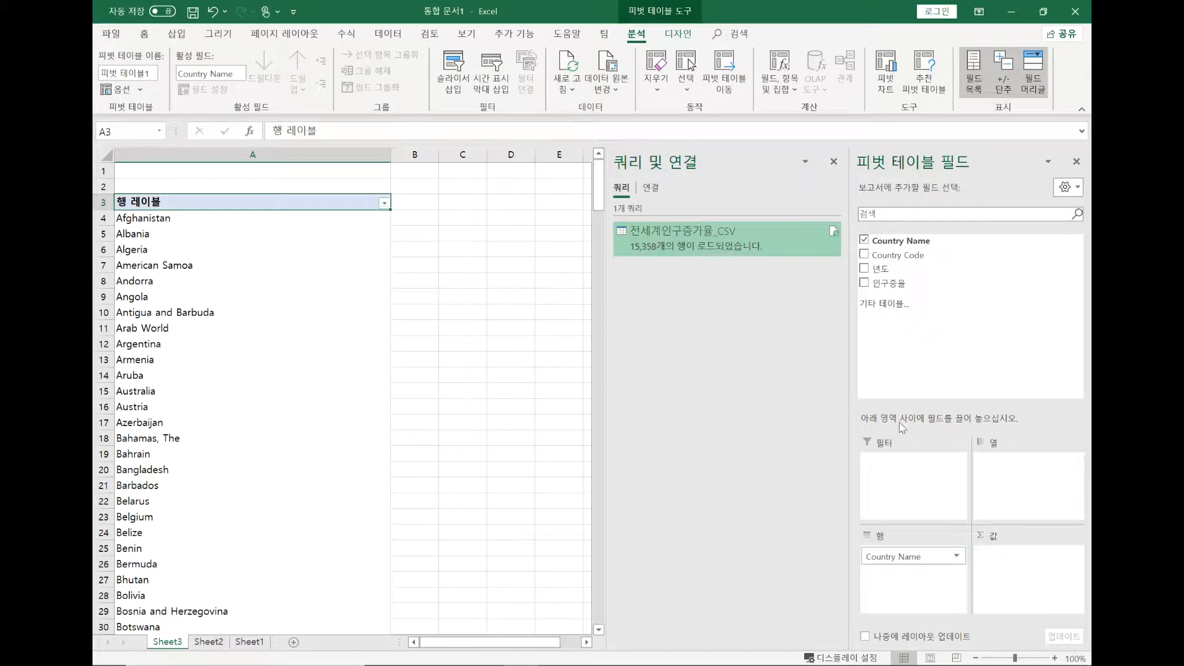
{"action": "left_click_drag", "start_coordinate": [879, 272], "coordinate": [919, 564]}
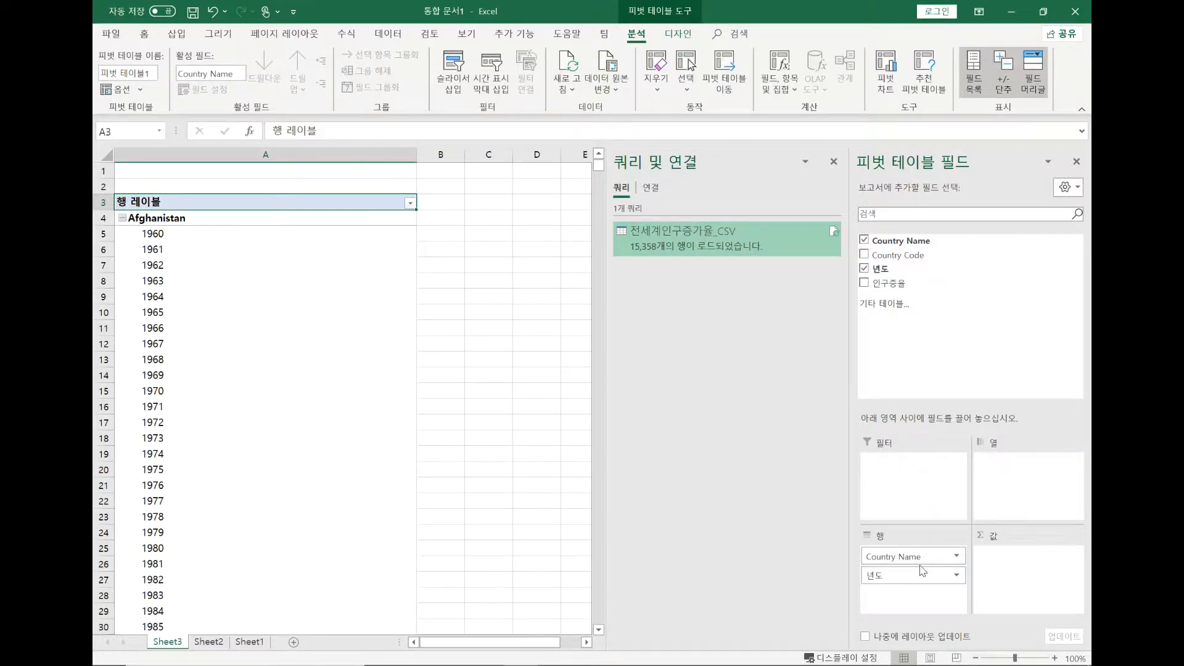
{"action": "left_click_drag", "start_coordinate": [882, 283], "coordinate": [994, 559]}
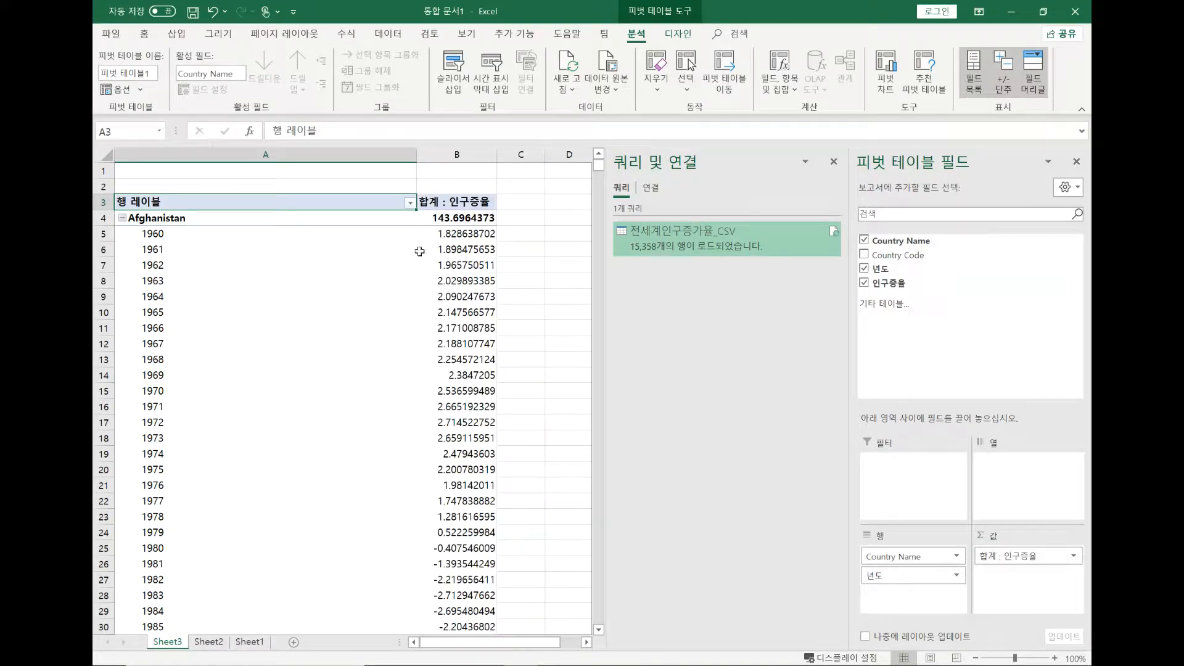
Move 년도 from the pivot table's rows to its columns and close the queries and connections pane
{"action": "left_click_drag", "start_coordinate": [906, 575], "coordinate": [1002, 483]}
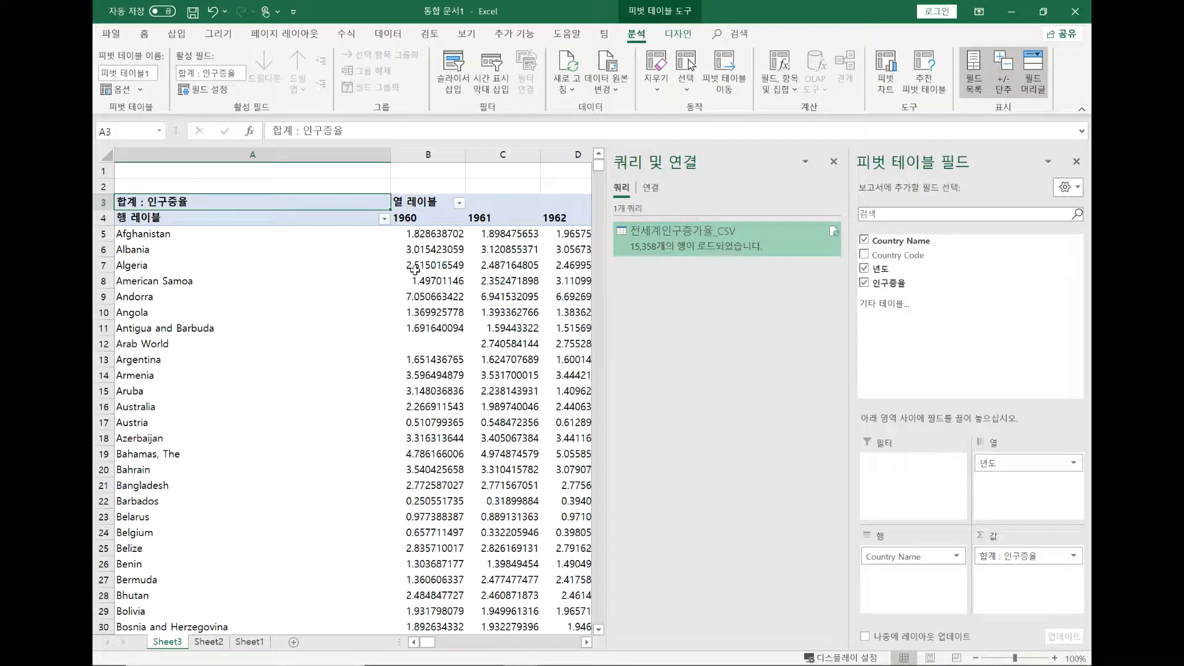
{"action": "left_click", "coordinate": [835, 167]}
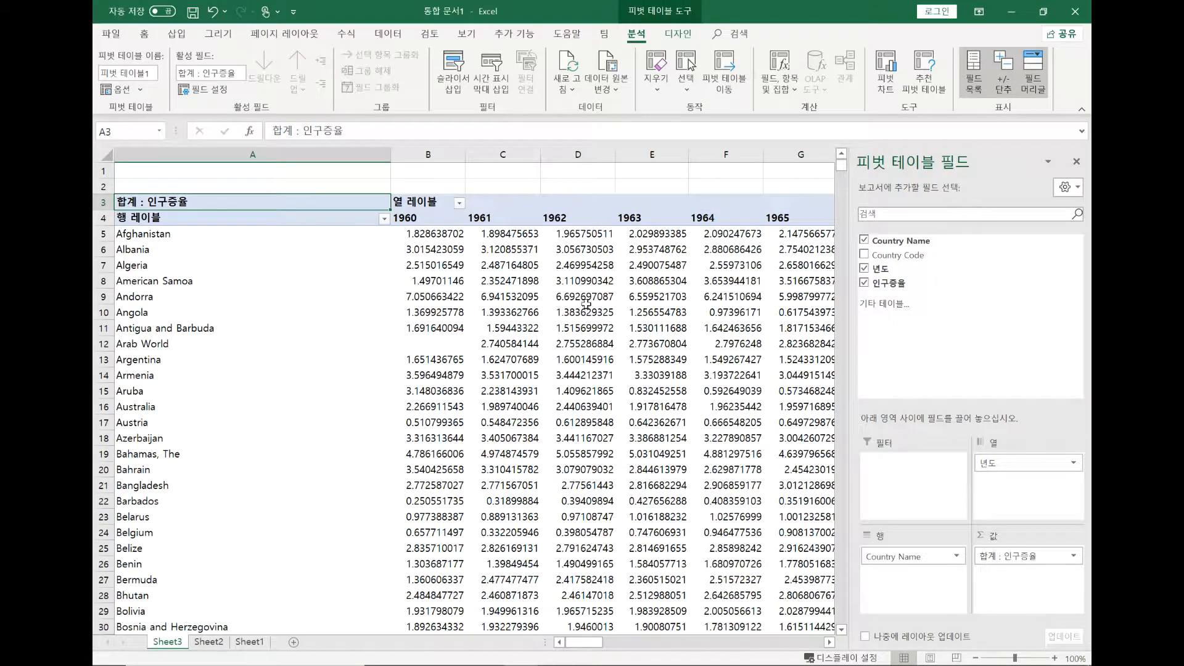
Examine the pivot table's growth rates by country and year, and return to the source table on Sheet2
{"action": "mouse_move", "coordinate": [562, 324]}
{"action": "mouse_move", "coordinate": [783, 369]}
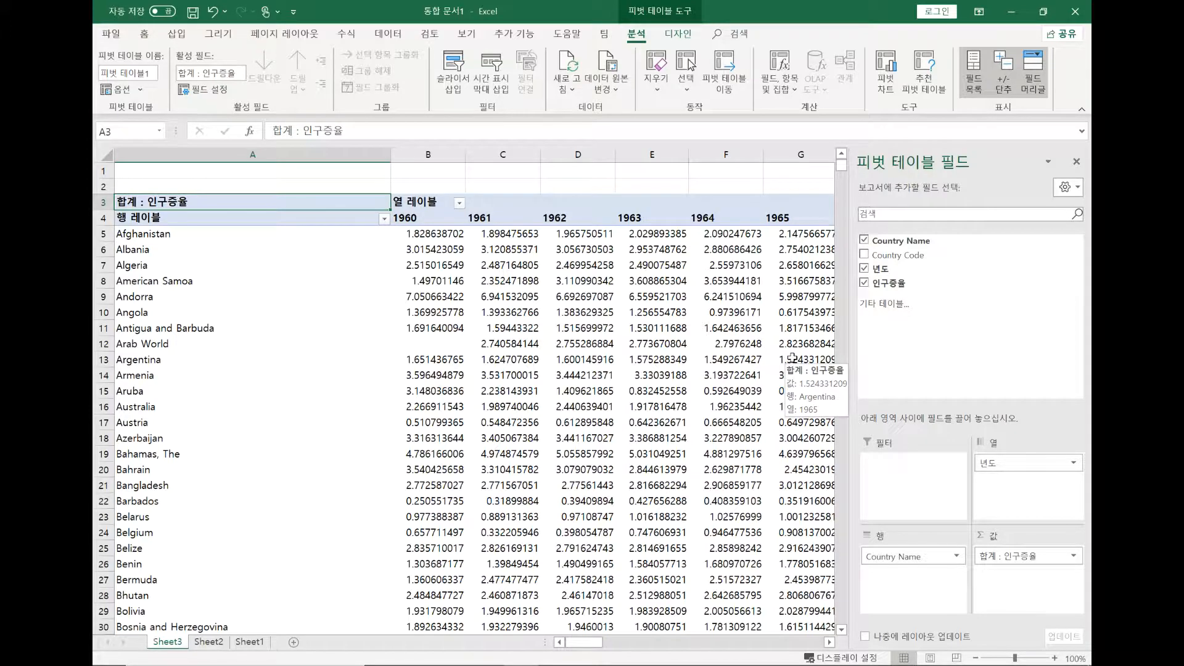
{"action": "mouse_move", "coordinate": [446, 301]}
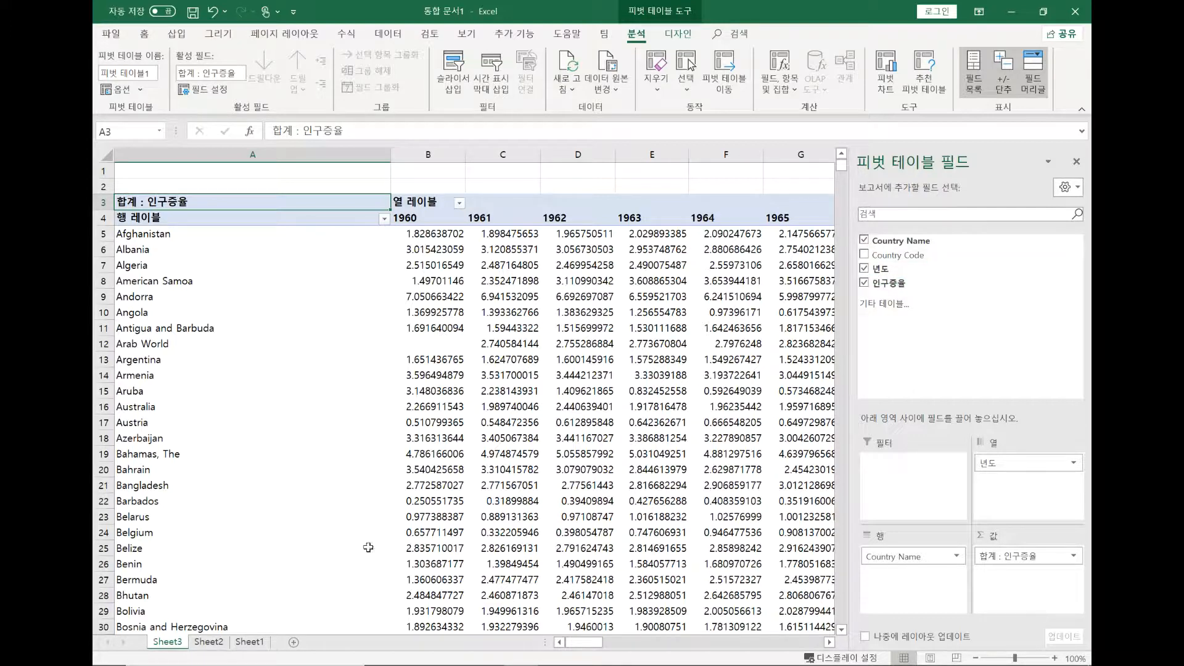
{"action": "left_click", "coordinate": [208, 641]}
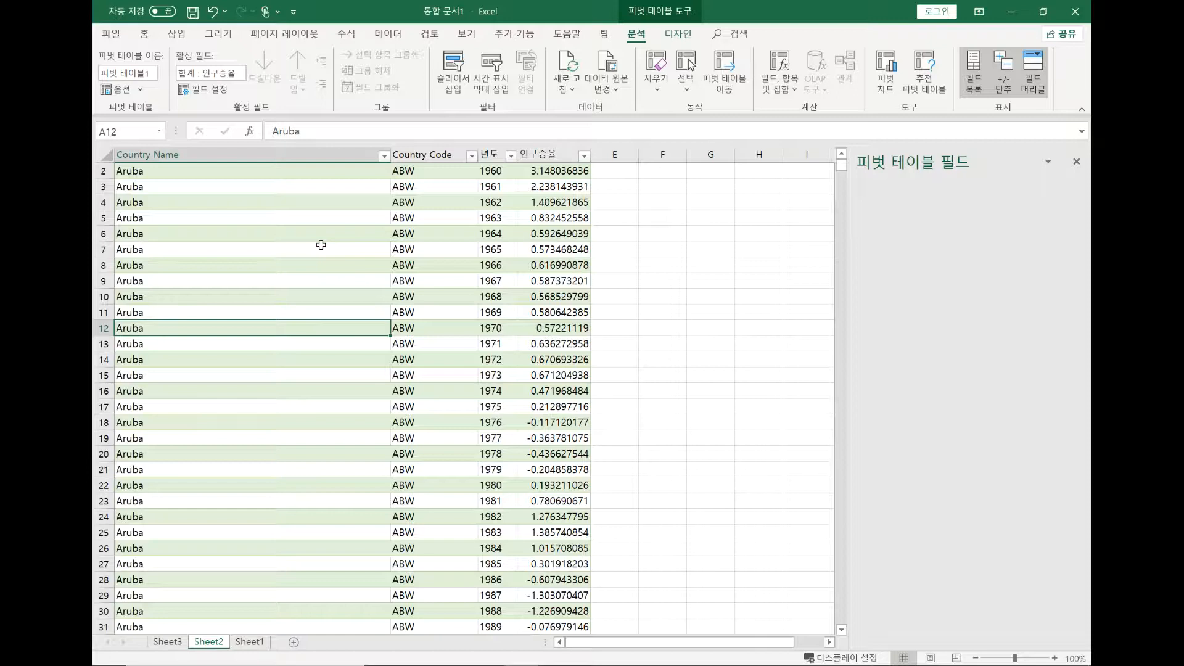